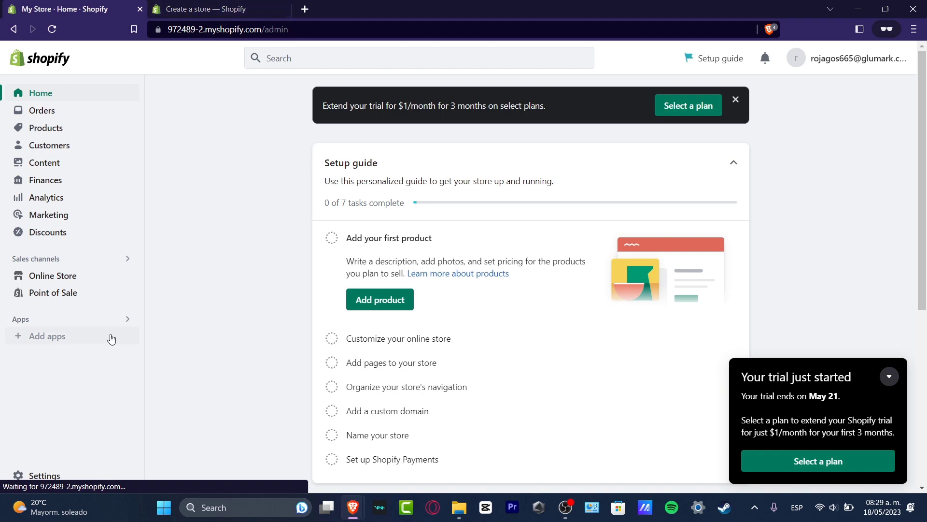
Step: Start adding a new product from the product list and title it Short Example
click(74, 131)
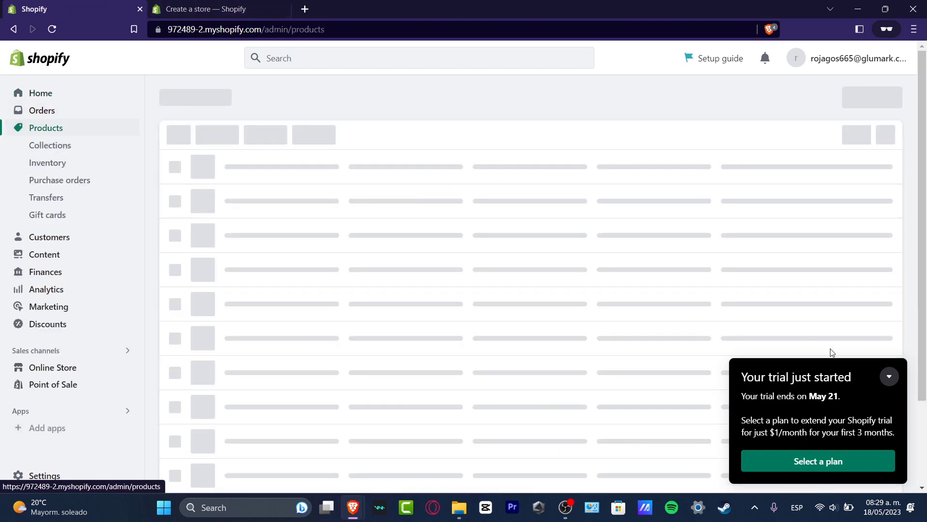
click(890, 378)
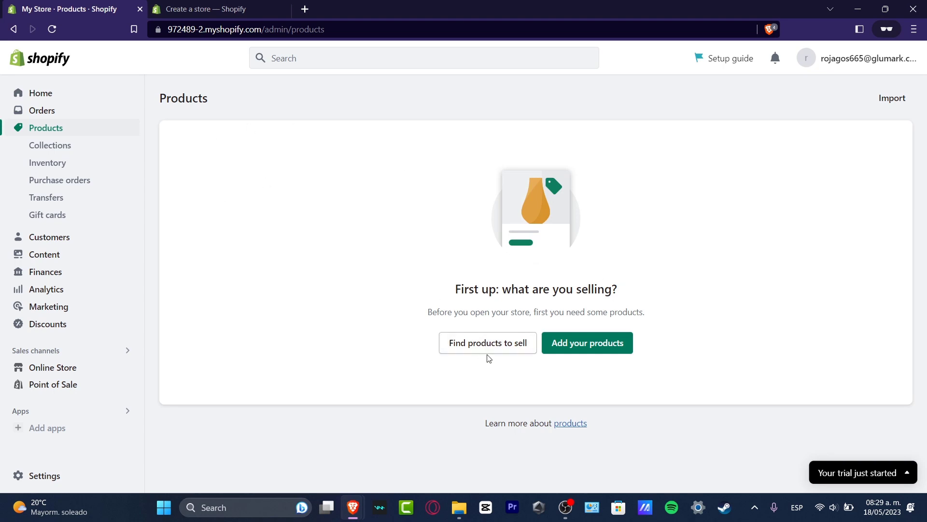
click(579, 345)
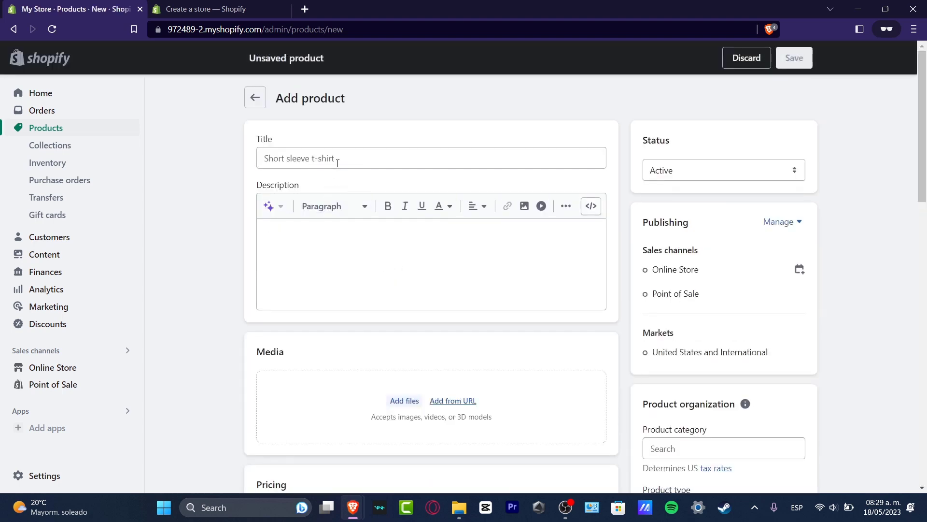
click(338, 163)
text(S)
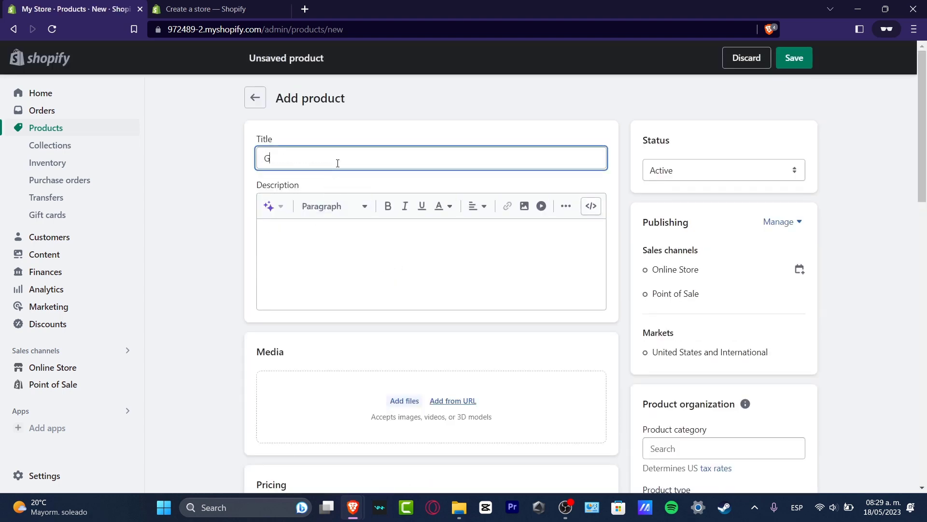
key(BackSpace)
text(Short Example)
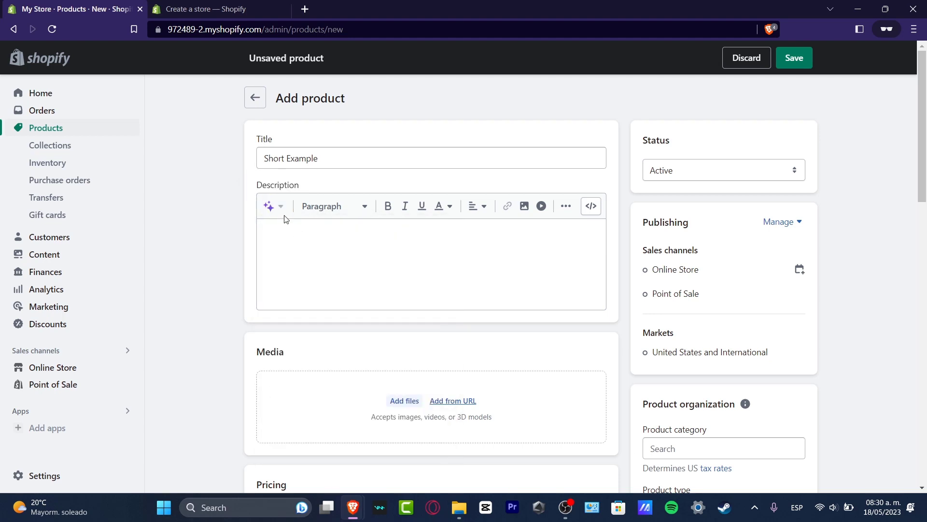
click(279, 208)
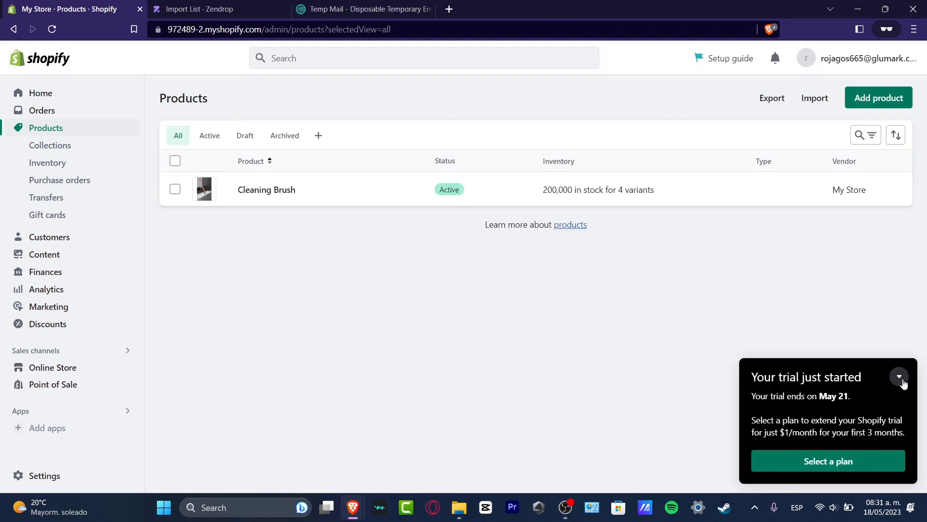
Step: Review the apps installed in the store and close the list
click(901, 379)
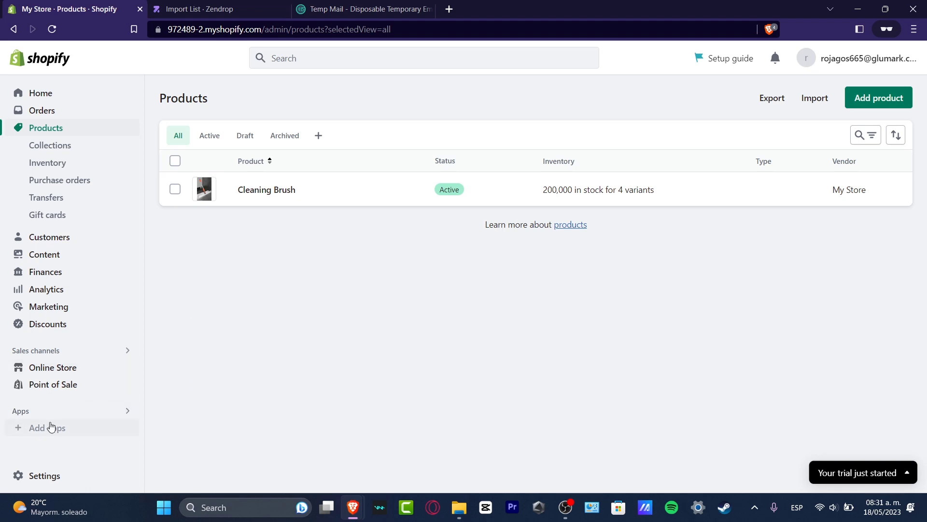
click(32, 413)
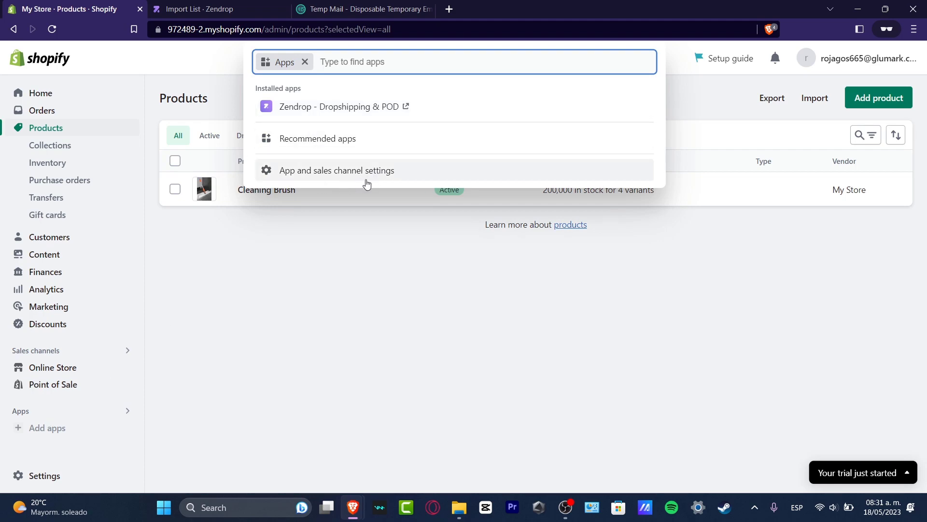
click(251, 374)
Step: Go from the recommended apps to the Shopify App Store and search for judge
click(57, 430)
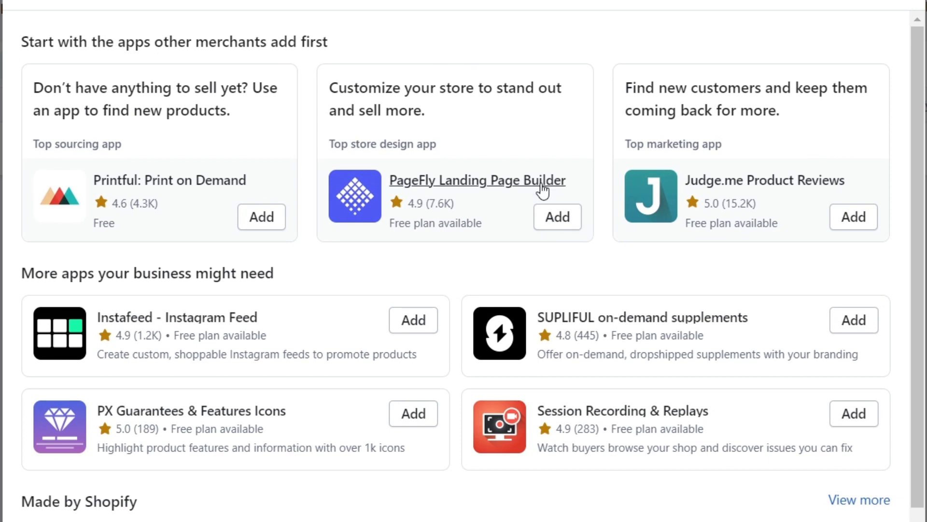
scroll(545, 166, down, 2)
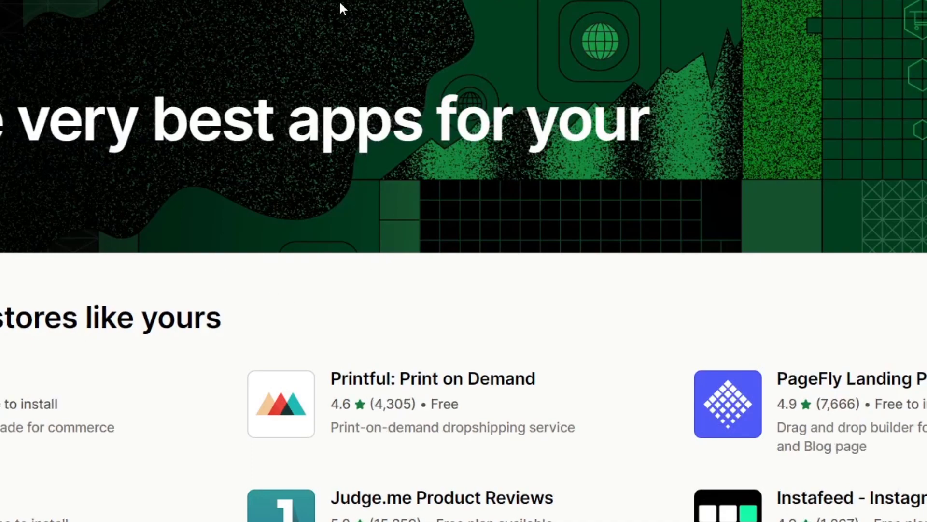
text(zendrop)
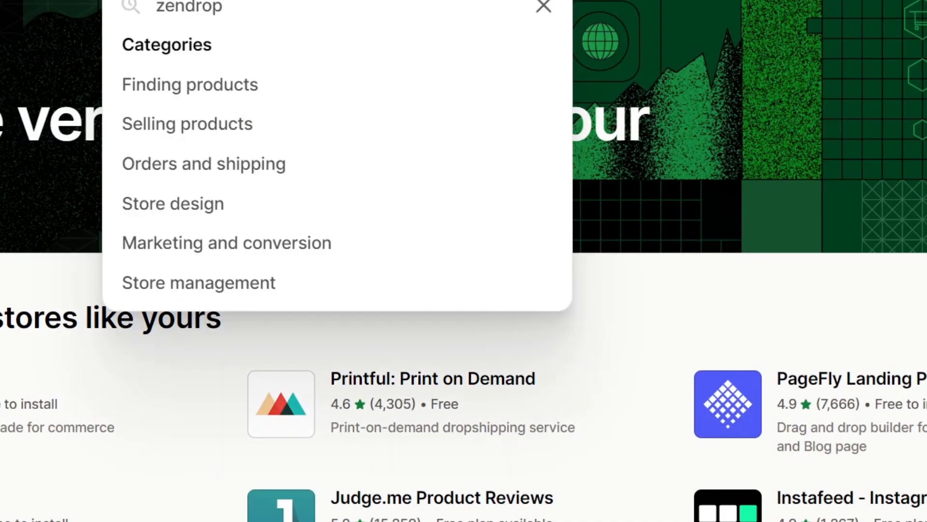
key(ctrl+a)
text(judge)
key(Return)
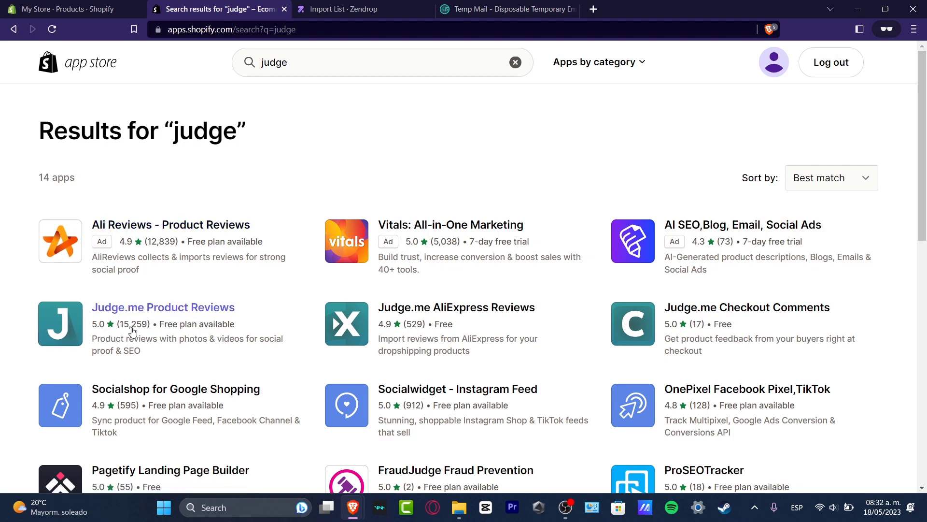
Step: Add Judge.me Product Reviews from its app listing and approve its installation in the store
click(209, 309)
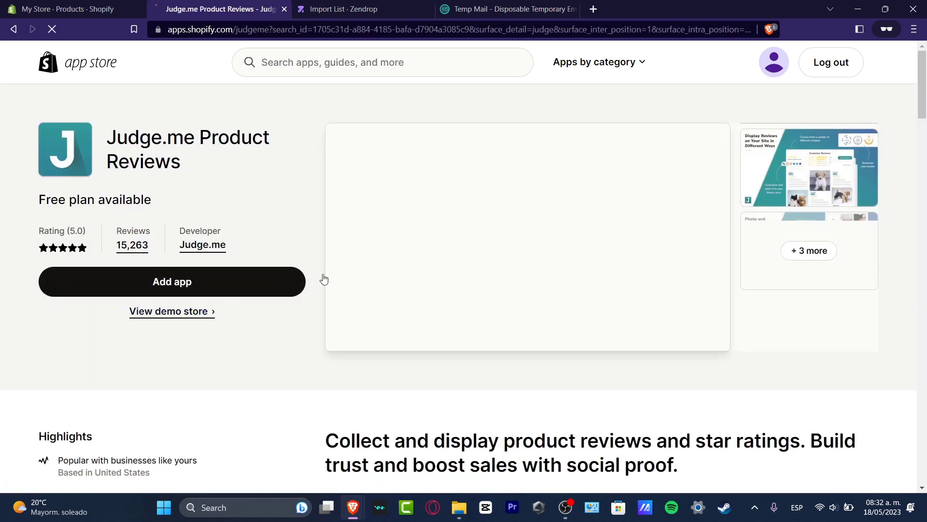
click(212, 288)
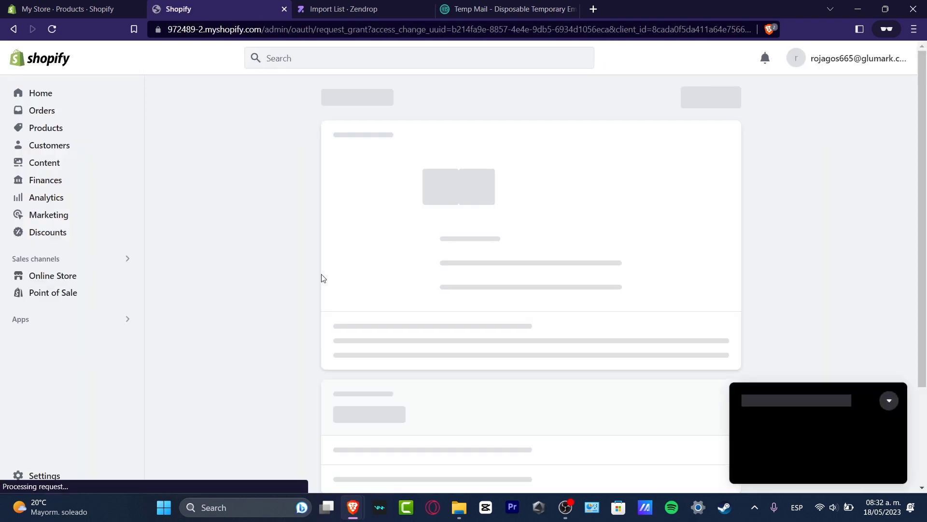
click(889, 375)
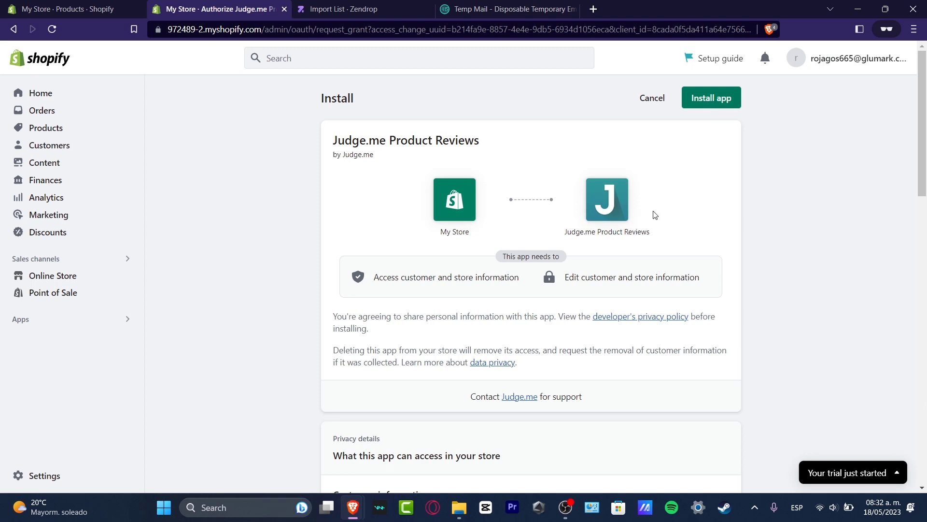
click(709, 100)
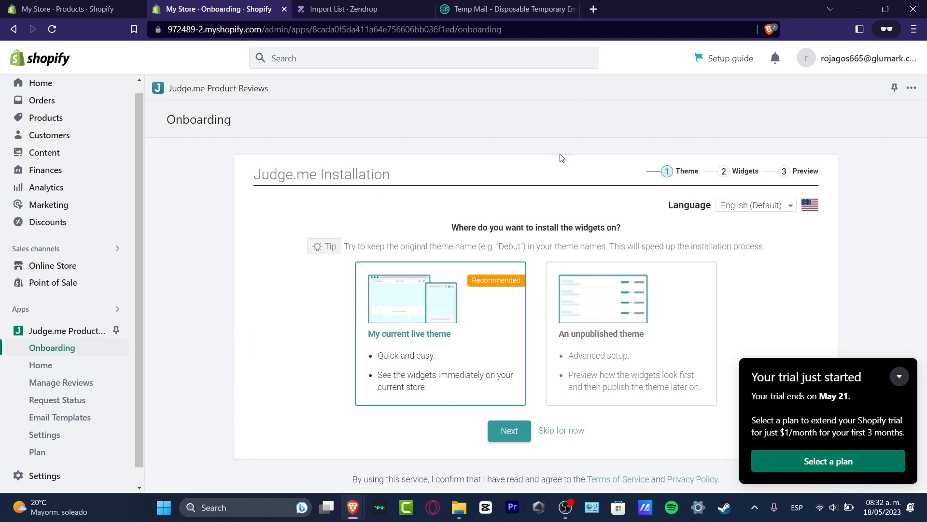
Step: Choose the current live theme as the place to install the Judge.me widgets and continue the onboarding
drag(576, 227, 612, 231)
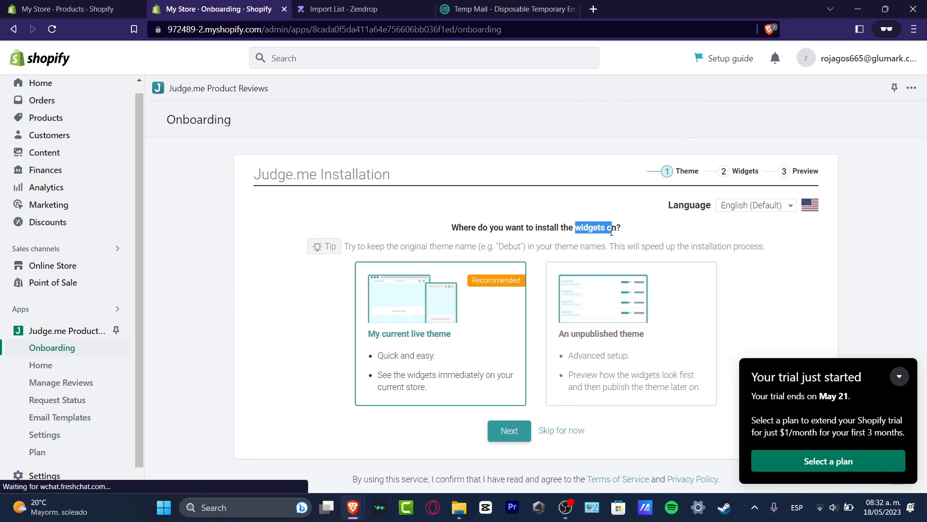
click(687, 239)
click(899, 376)
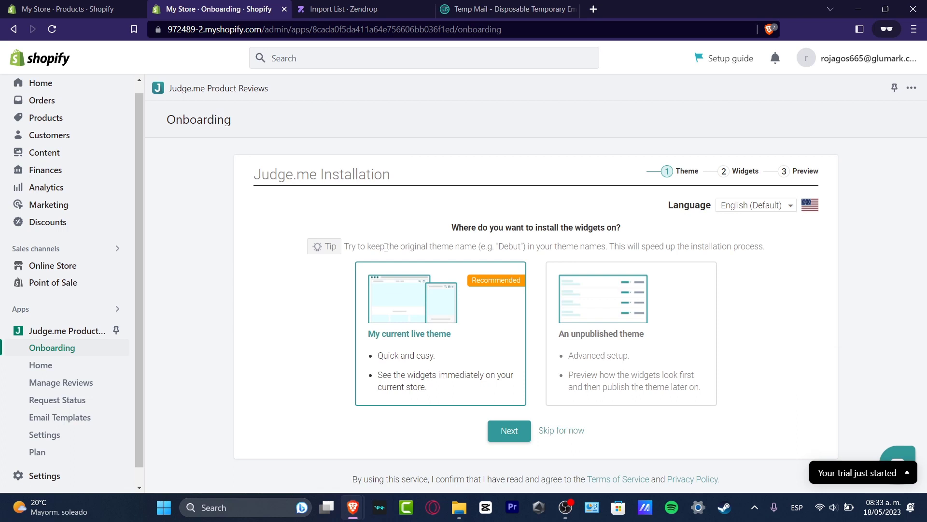
drag(382, 247, 746, 256)
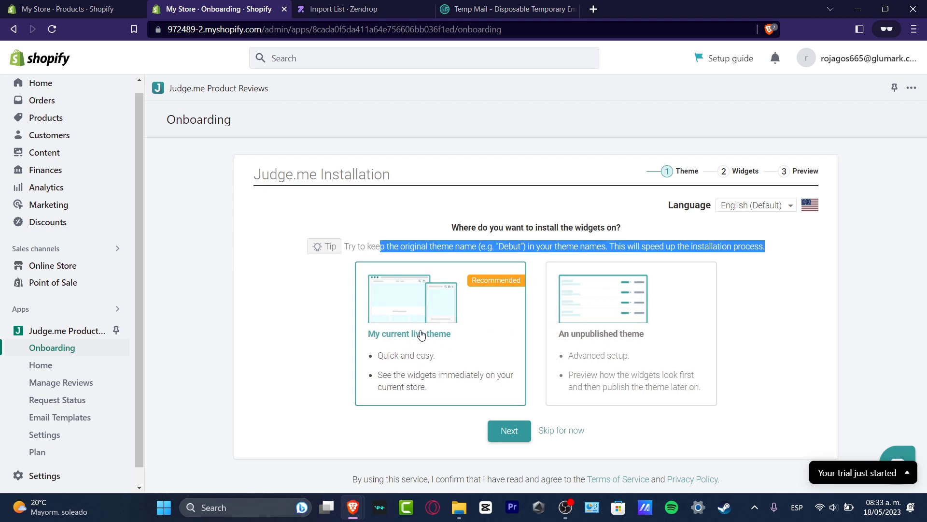
click(507, 430)
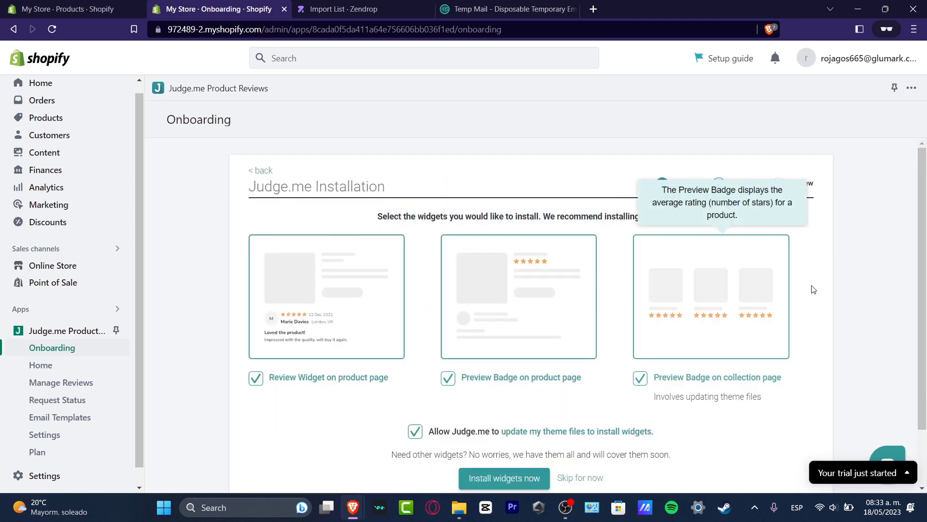
Step: Install the review widget and both preview badges, allowing Judge.me to update the theme files
scroll(845, 282, down, 1)
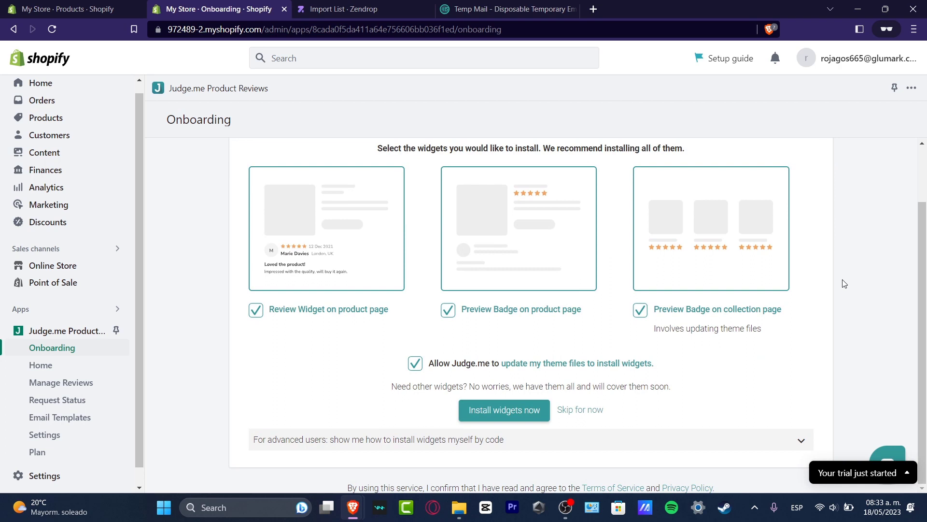
mouse_move(805, 302)
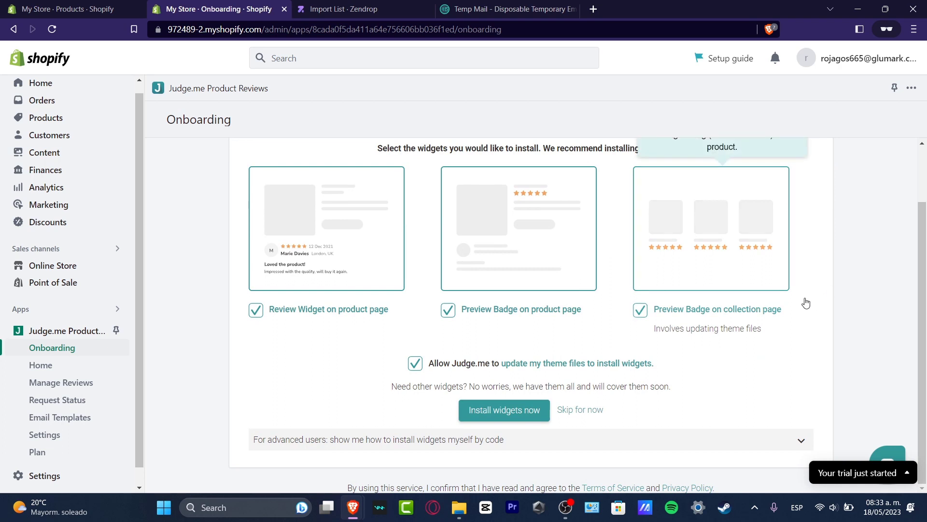
mouse_move(401, 268)
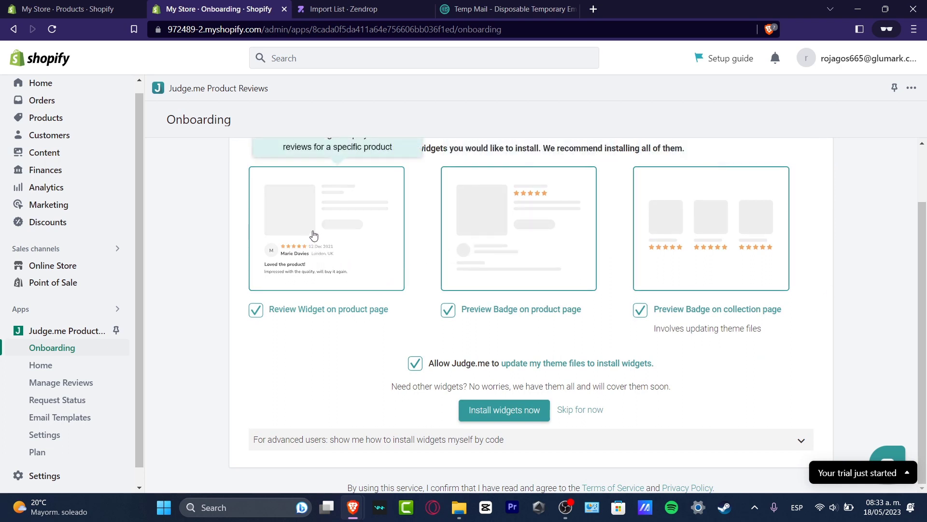
mouse_move(532, 227)
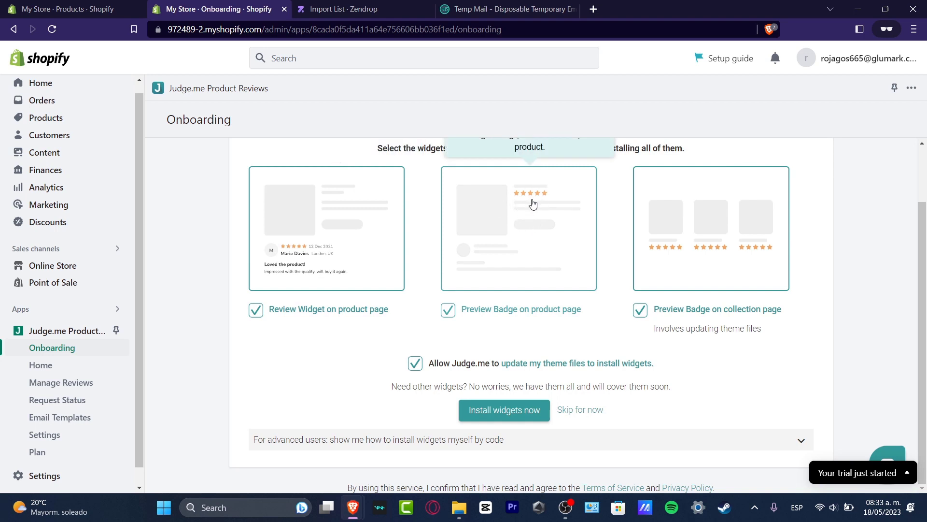
mouse_move(667, 222)
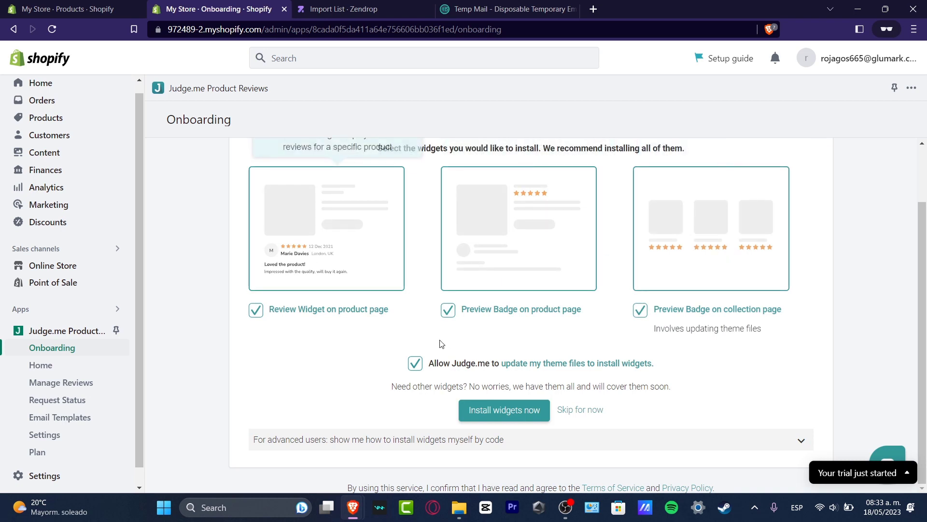
click(500, 411)
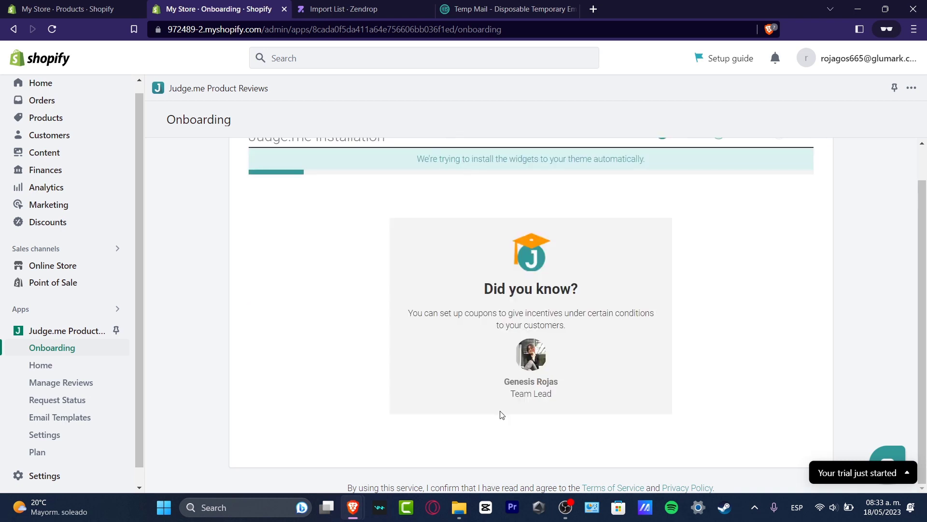
scroll(638, 322, up, 1)
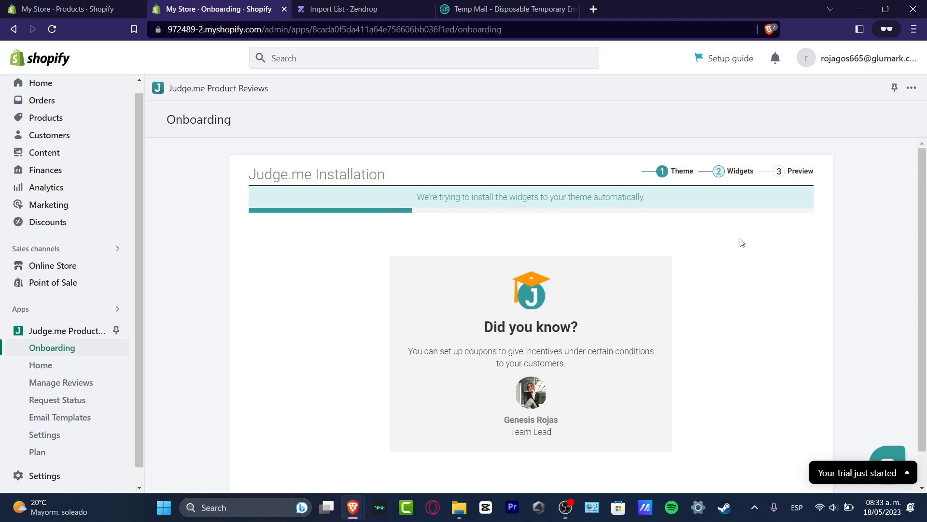
Step: Return to the store admin, dismiss the app suggestions and open the Dawn theme for customizing
click(60, 5)
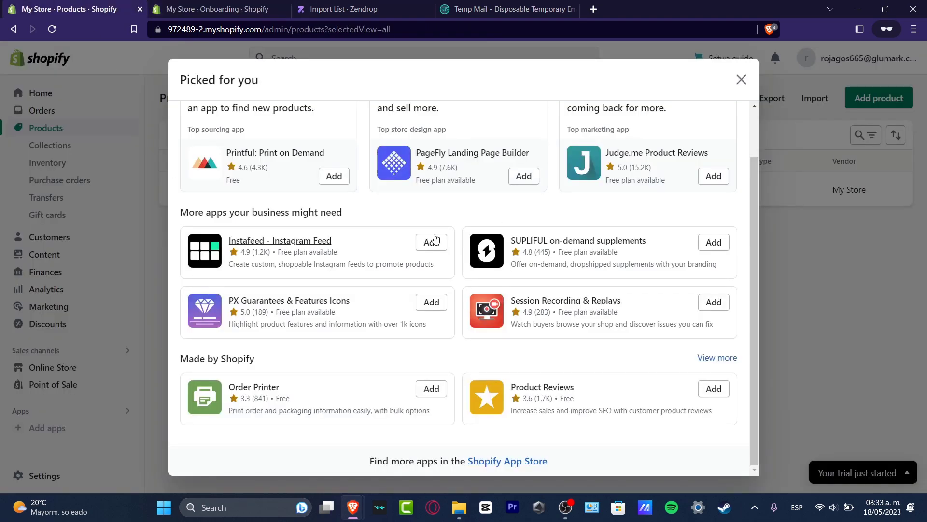
click(741, 79)
click(99, 366)
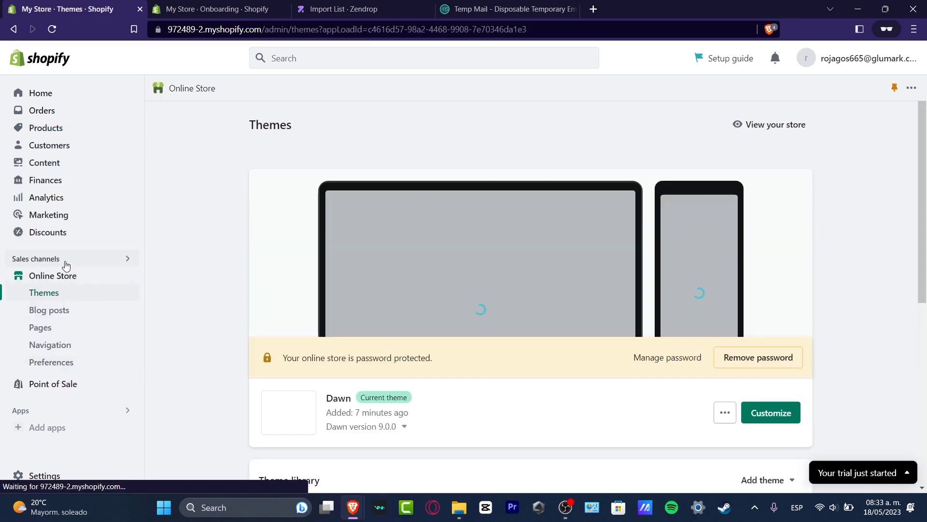
scroll(618, 340, down, 5)
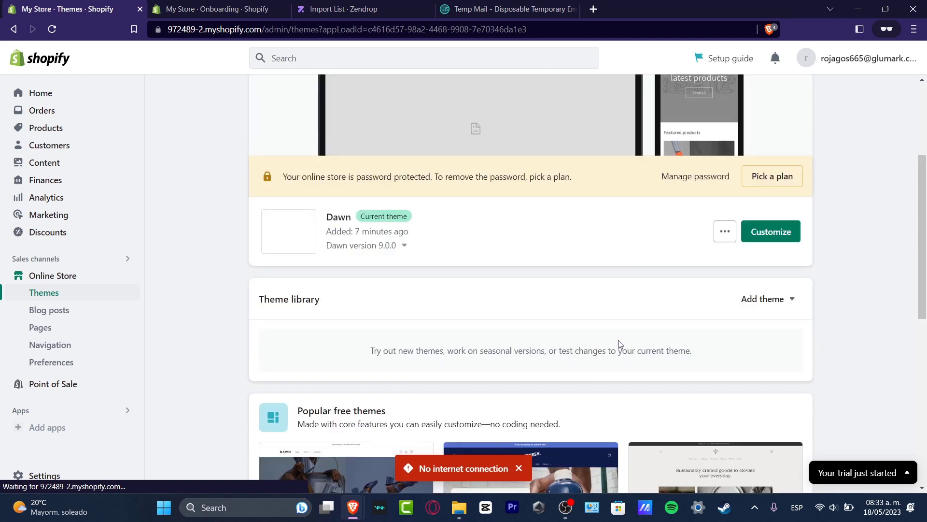
scroll(618, 340, up, 5)
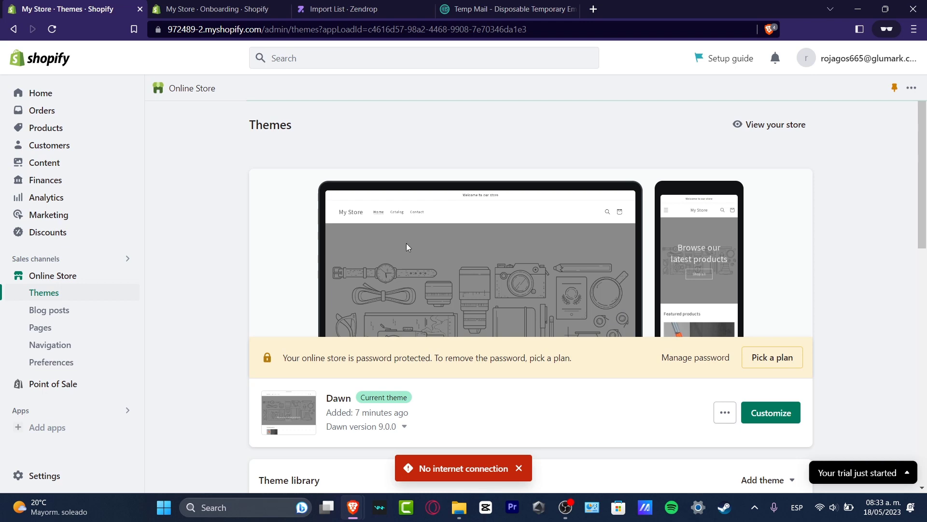
click(772, 415)
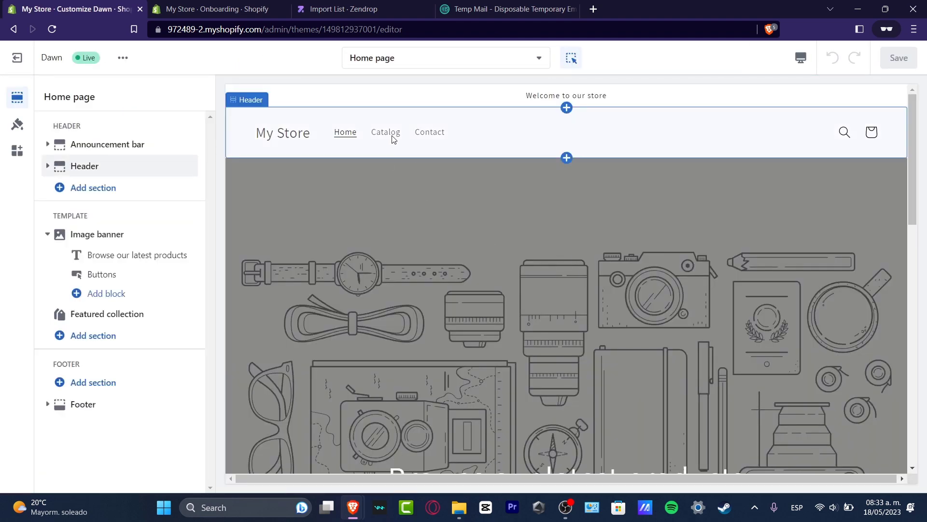
Step: Open the Catalog page in the theme preview and view the Cleaning Brush product
click(386, 139)
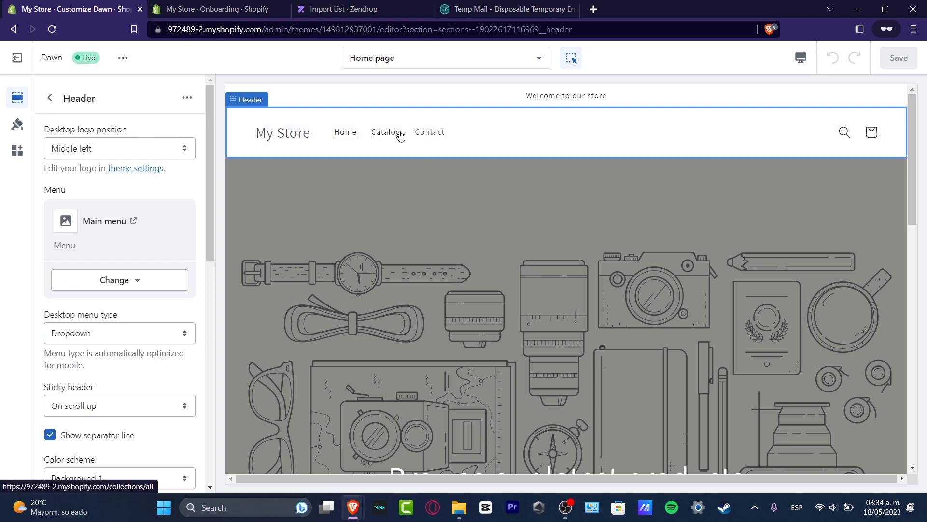
click(396, 134)
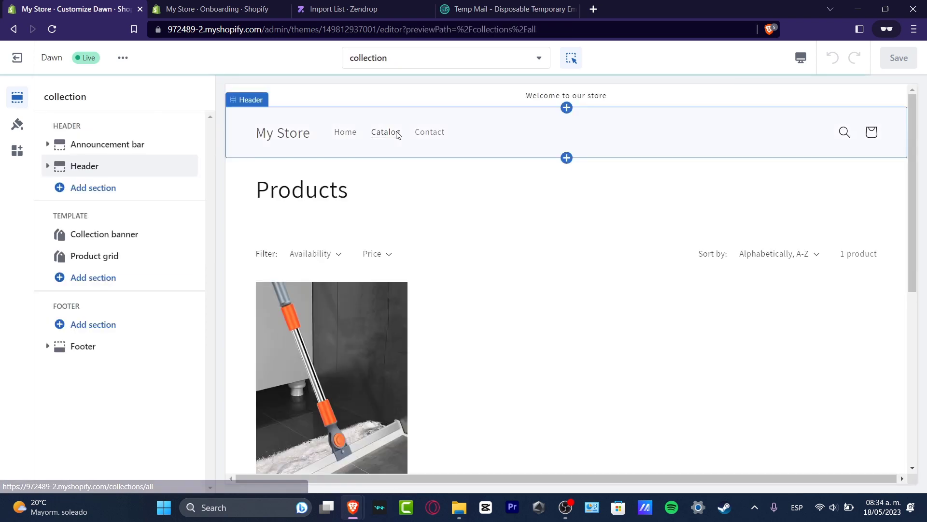
scroll(512, 317, down, 3)
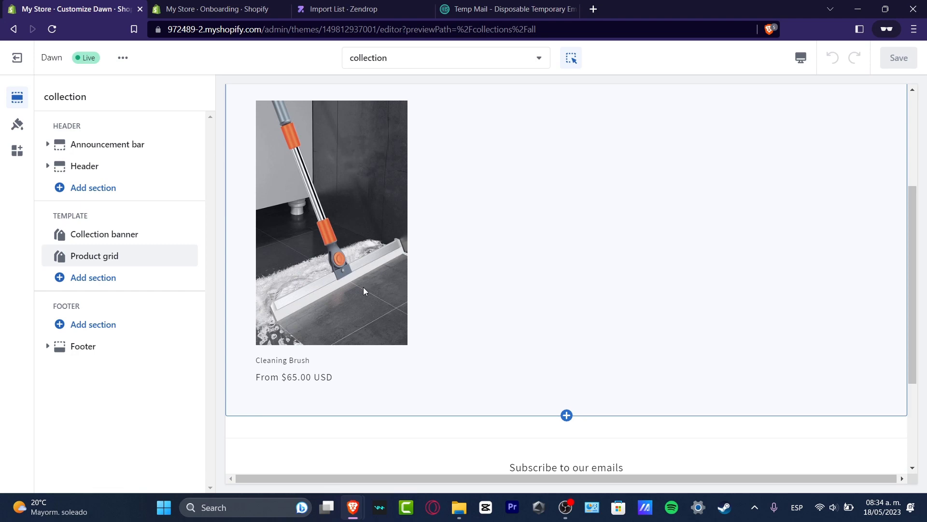
Step: Open the Cleaning Brush product page in the theme preview and look through it for the review widgets
click(317, 273)
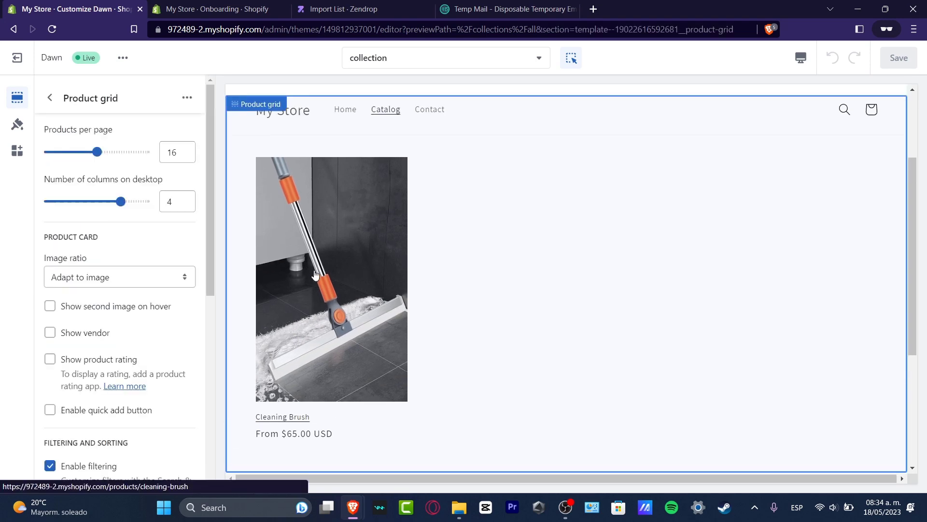
click(338, 258)
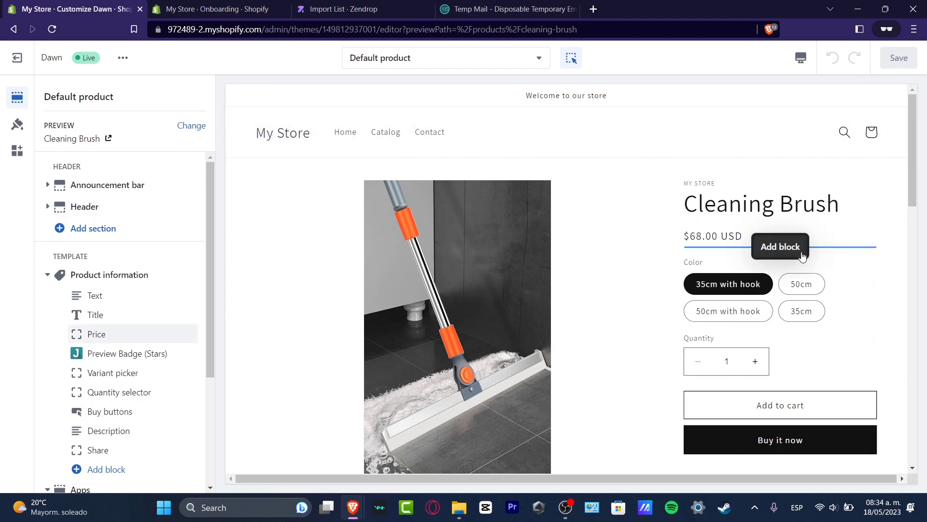
scroll(816, 341, down, 2)
scroll(816, 345, down, 8)
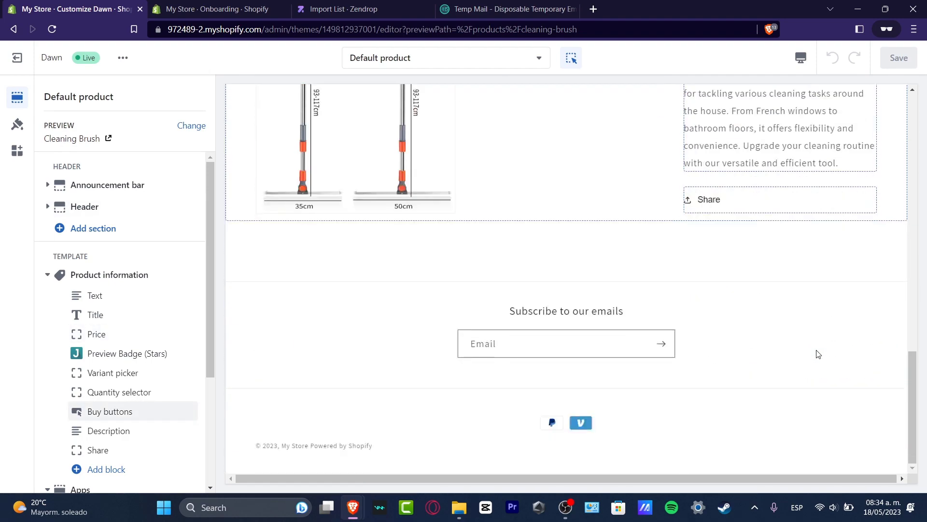
scroll(803, 373, up, 10)
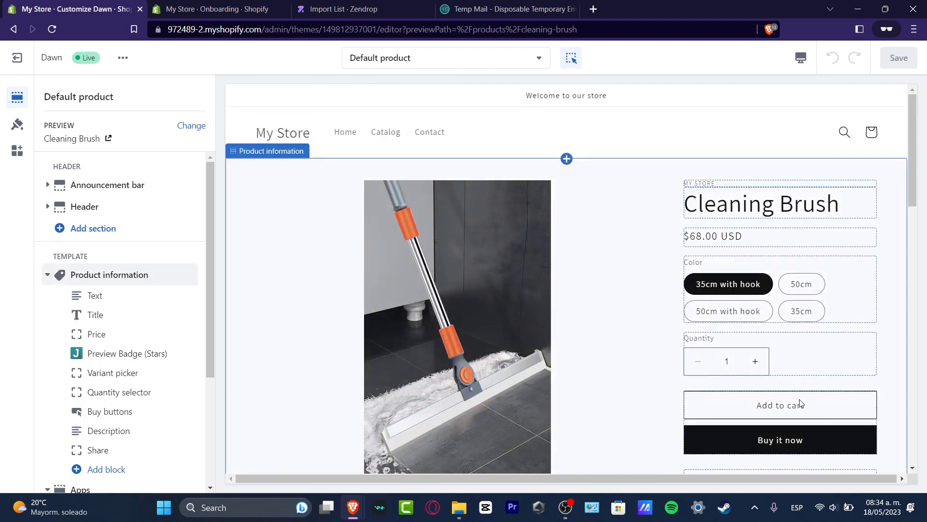
Step: Go back to the Judge.me onboarding page and read the installation notes about checking the inserted widgets
click(226, 5)
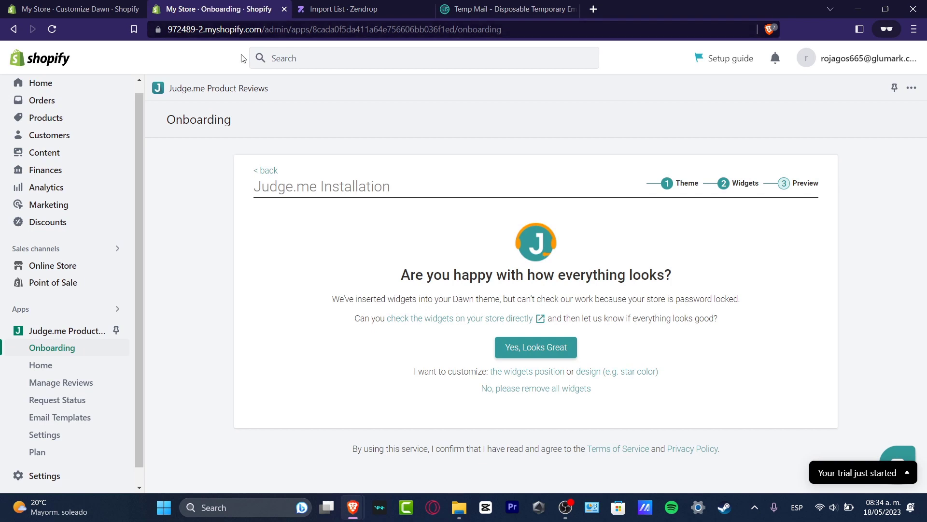
drag(401, 250, 568, 297)
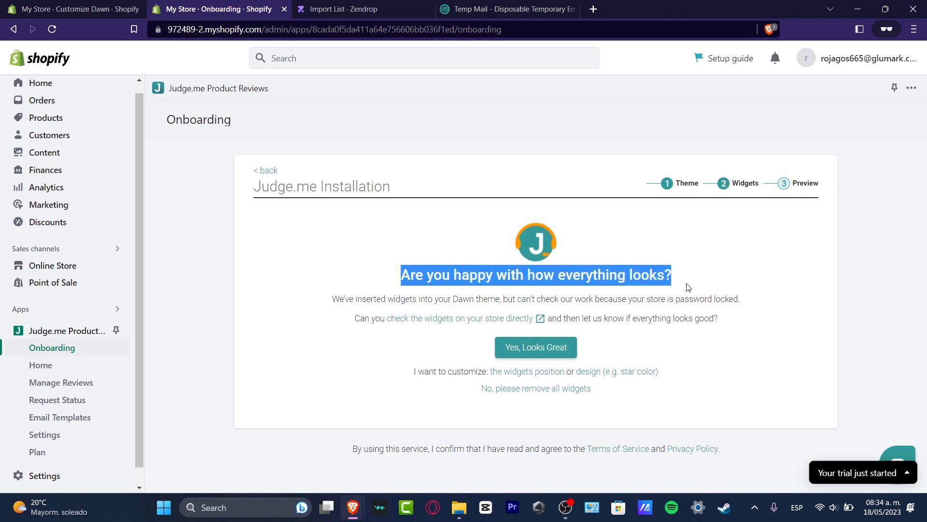
drag(376, 299, 738, 299)
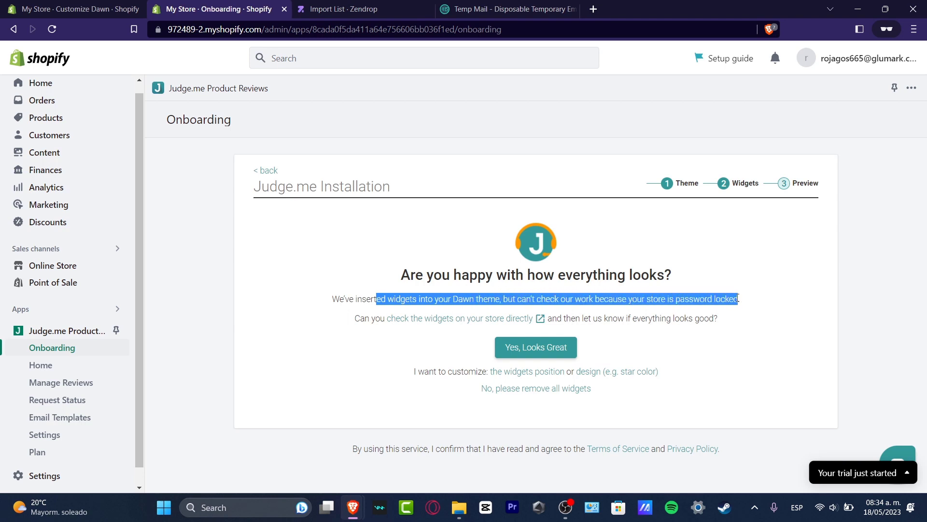
click(699, 344)
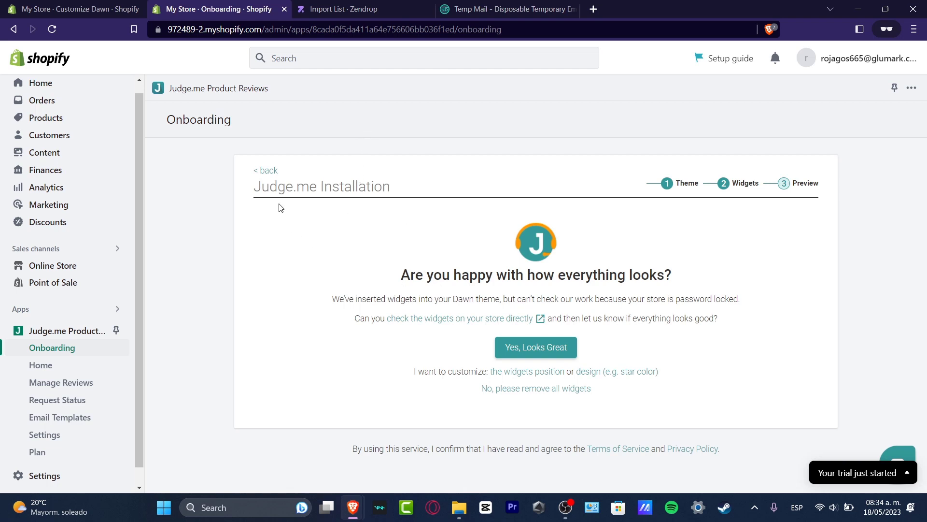
Step: Enable the Judge.me Core Snippet app embed in the Dawn theme and save the theme
click(99, 8)
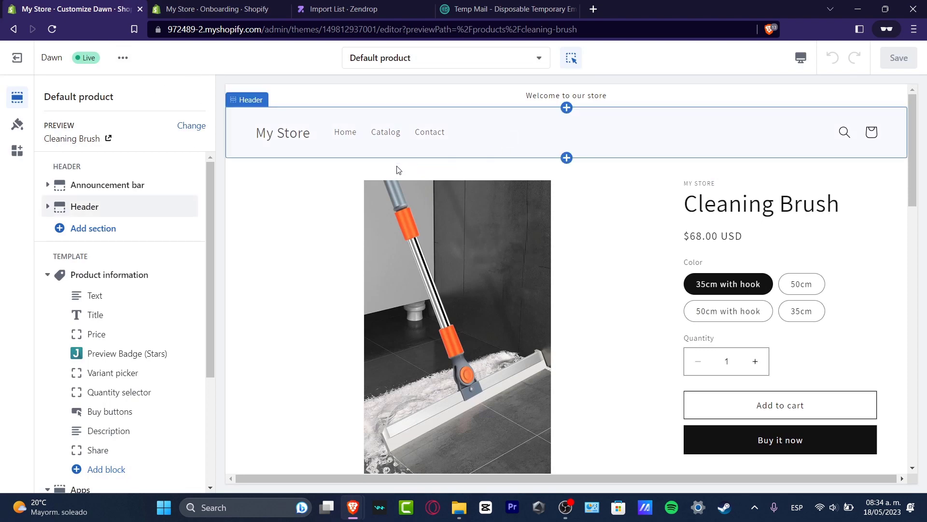
click(15, 153)
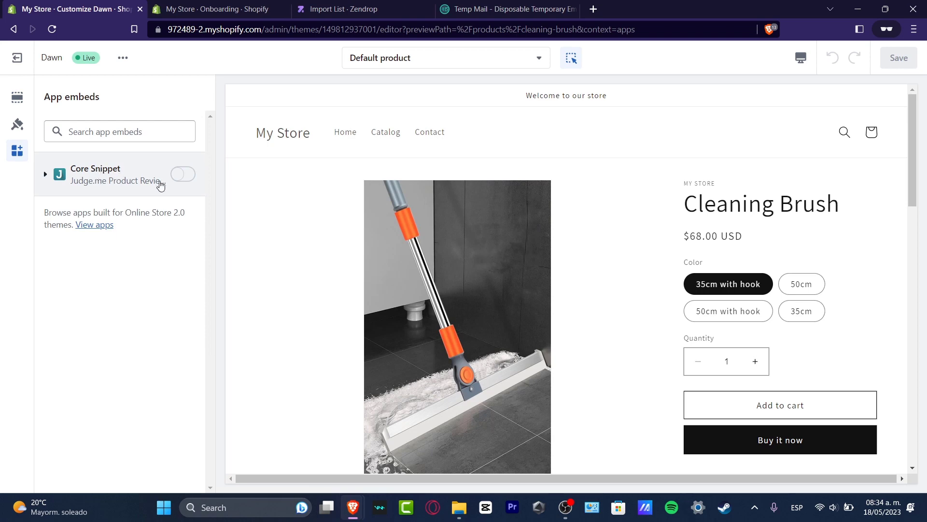
click(187, 184)
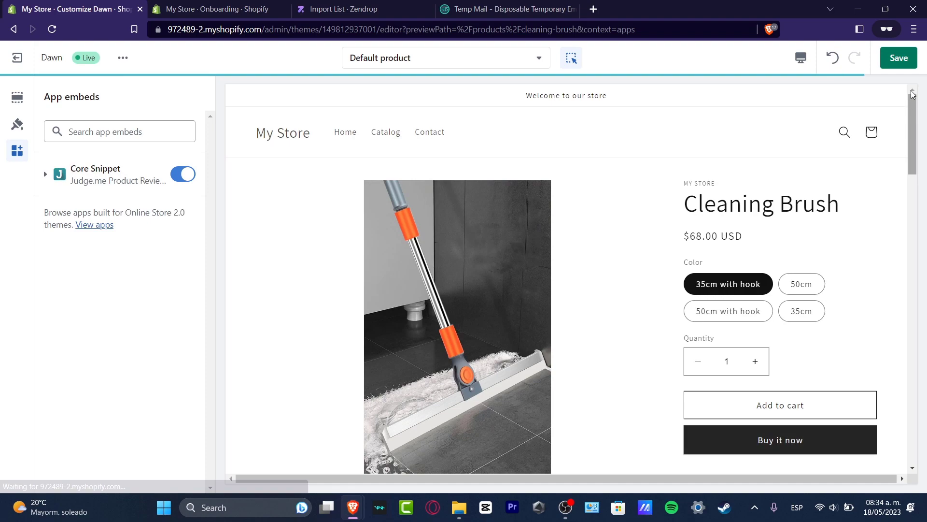
click(900, 62)
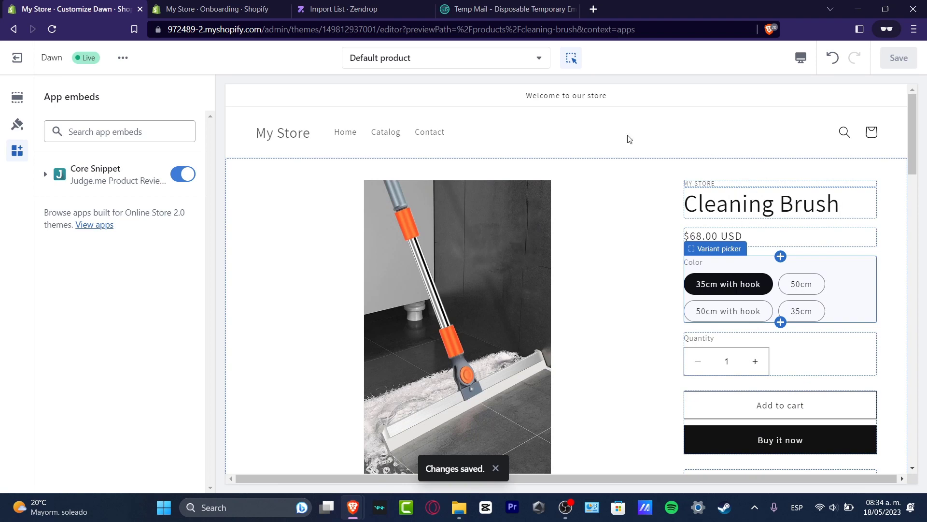
Step: View the live store, open the Cleaning Brush product from the Catalog and check its Customer Reviews section
click(123, 58)
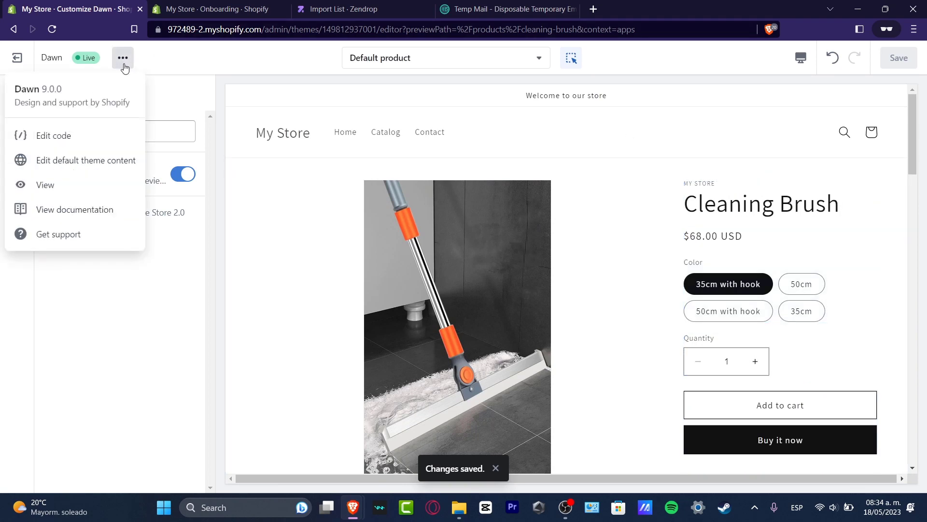
click(90, 182)
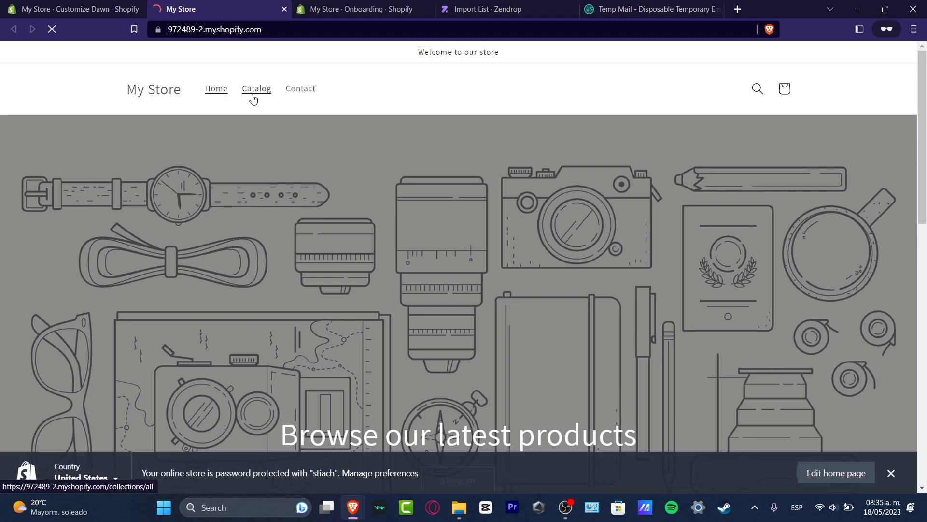
click(253, 96)
scroll(344, 186, down, 3)
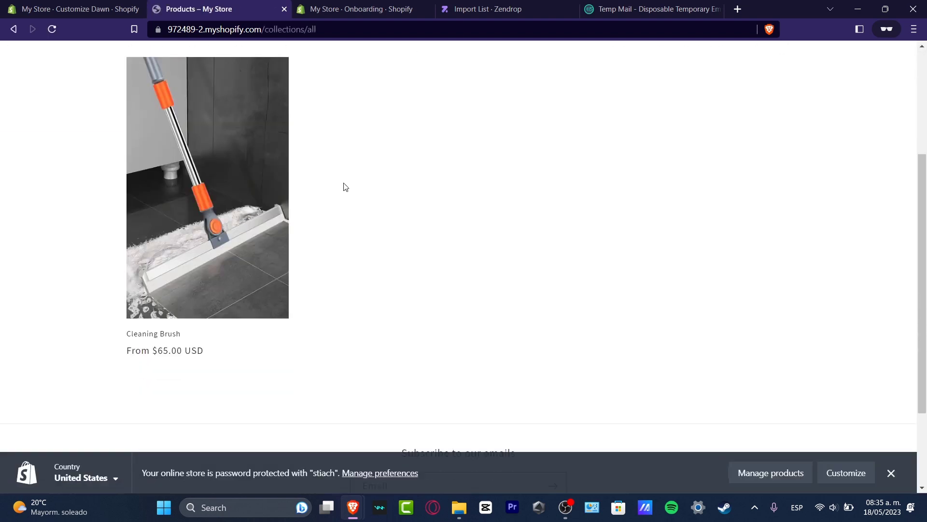
click(184, 340)
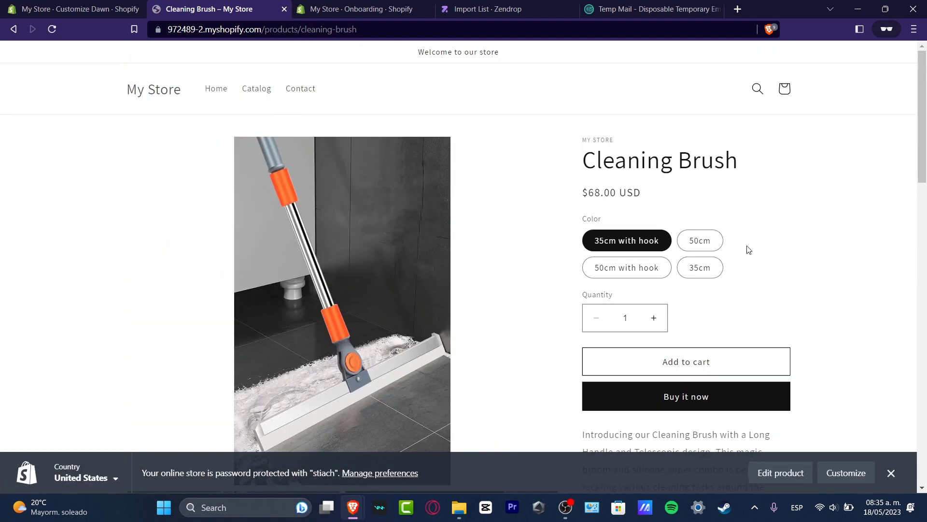
scroll(747, 249, down, 10)
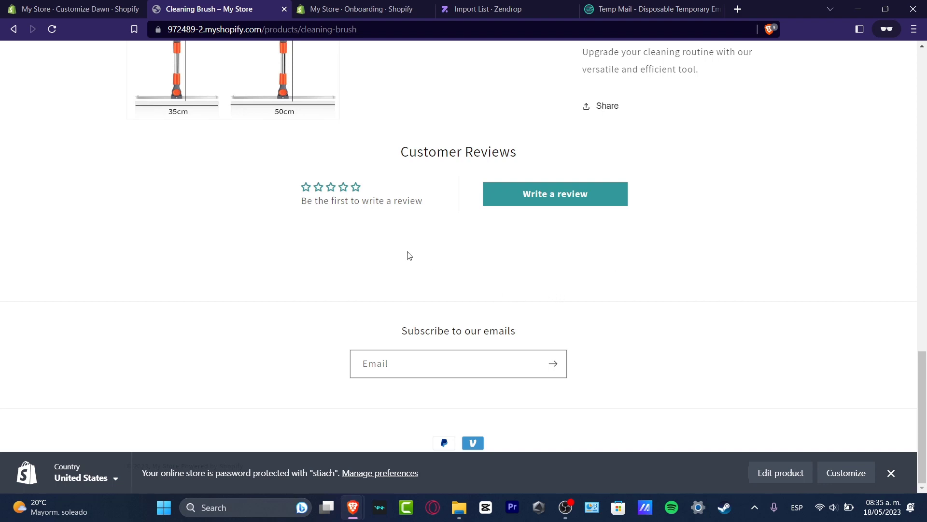
Step: Close the theme options in the editor and open the Judge.me Product Reviews home page
click(119, 4)
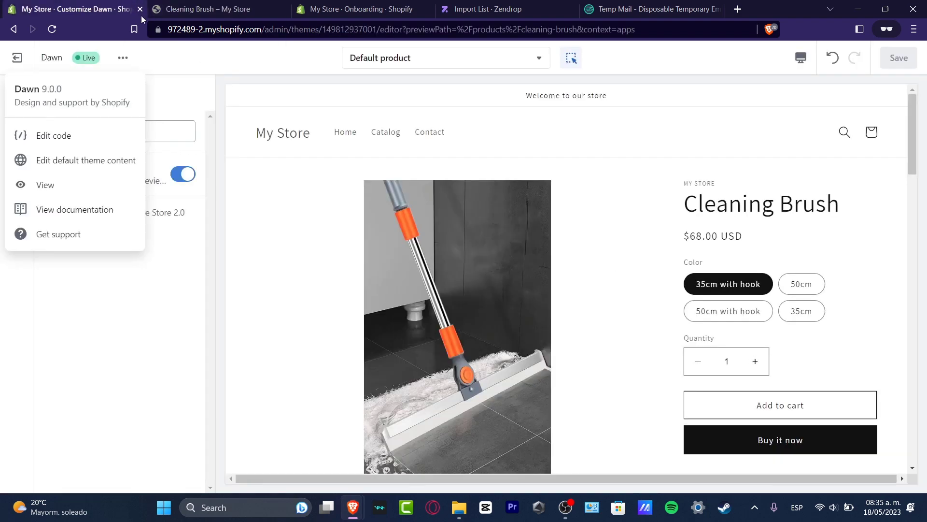
click(221, 71)
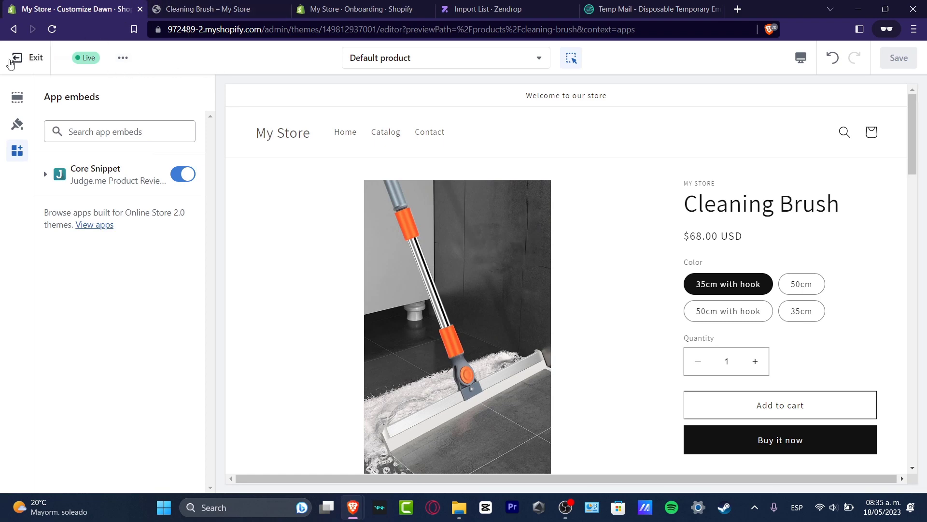
click(368, 6)
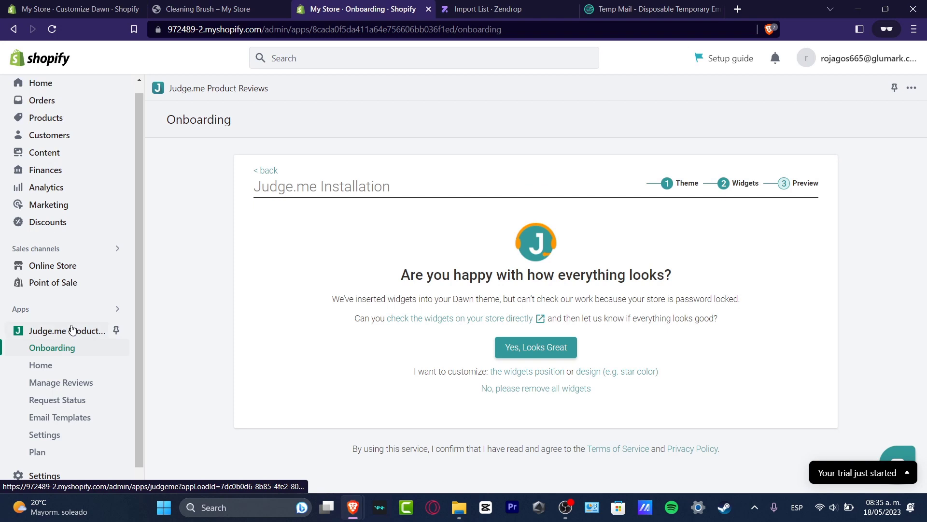
click(52, 365)
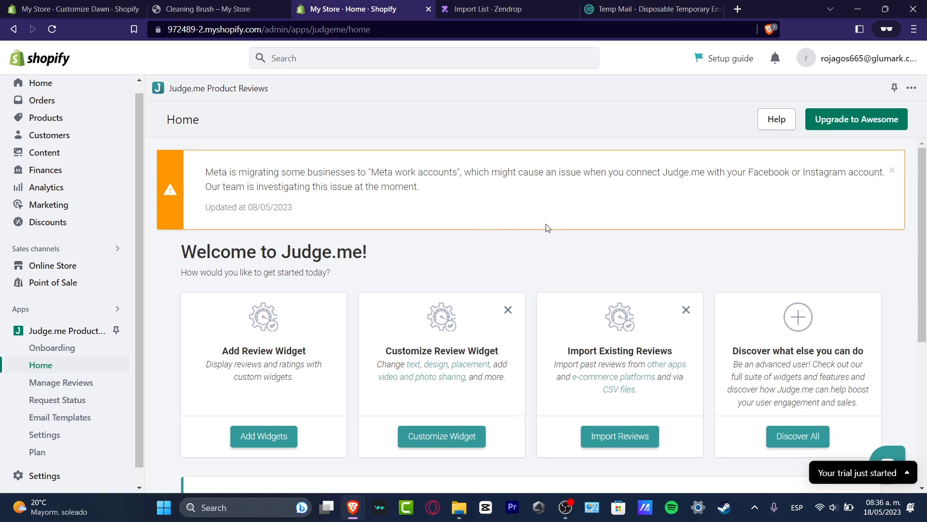
Step: Open the import page for existing reviews and examine the supported review apps and file upload options
scroll(547, 227, down, 4)
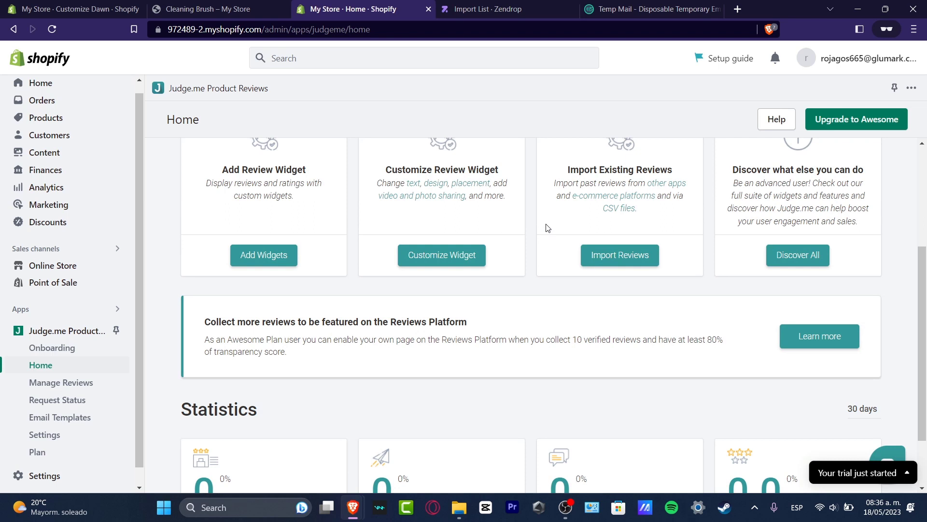
click(601, 255)
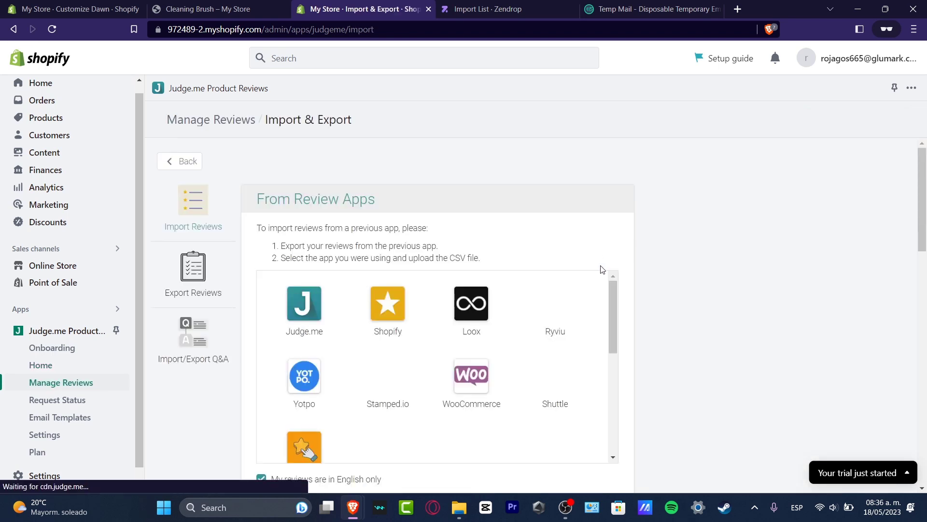
scroll(602, 267, down, 4)
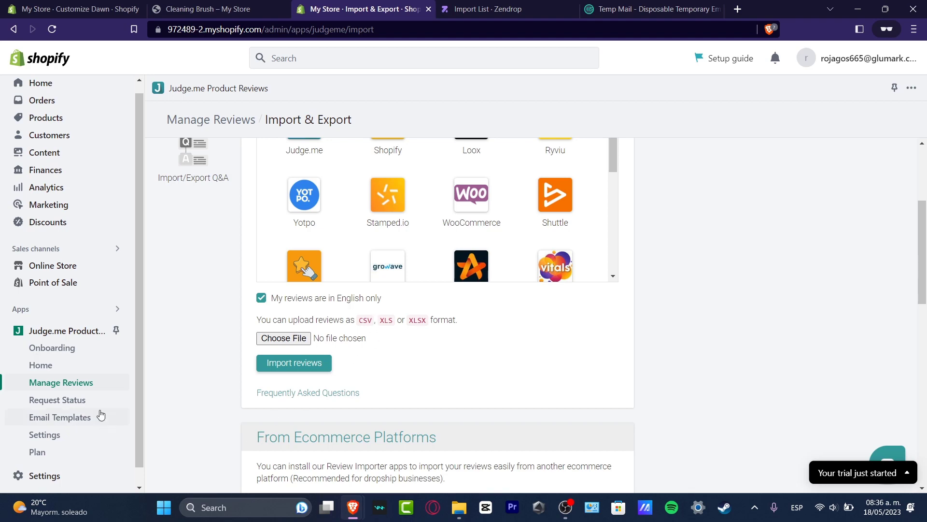
Step: Return to the Judge.me home page, expand the list of everything else the app can do and look through it
click(67, 369)
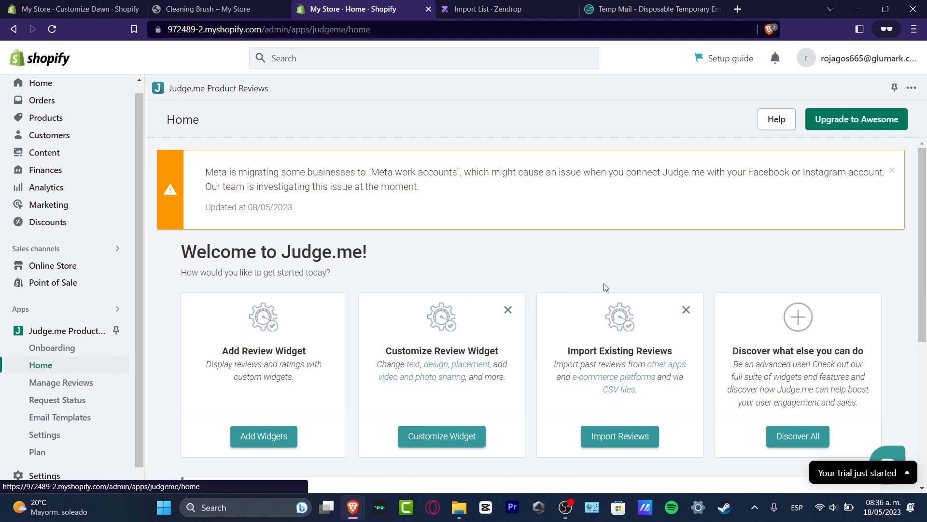
scroll(603, 289, down, 5)
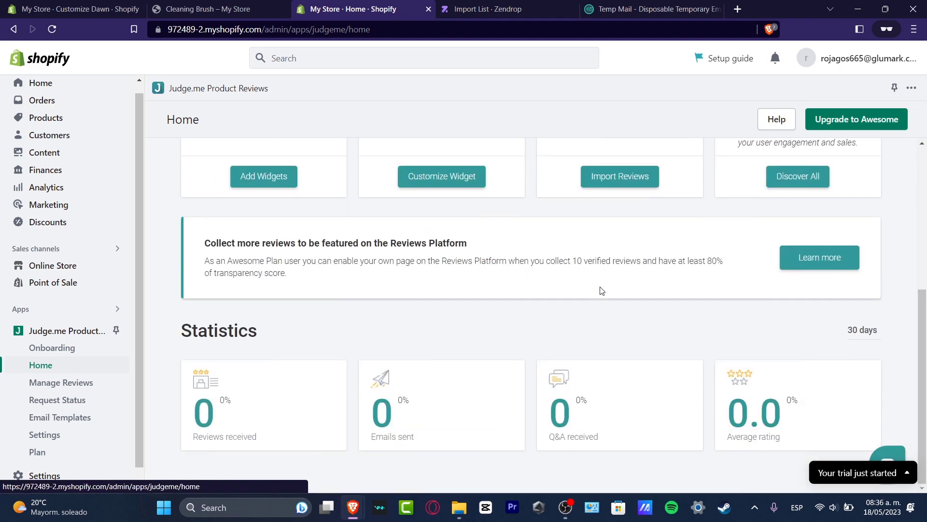
scroll(605, 296, up, 3)
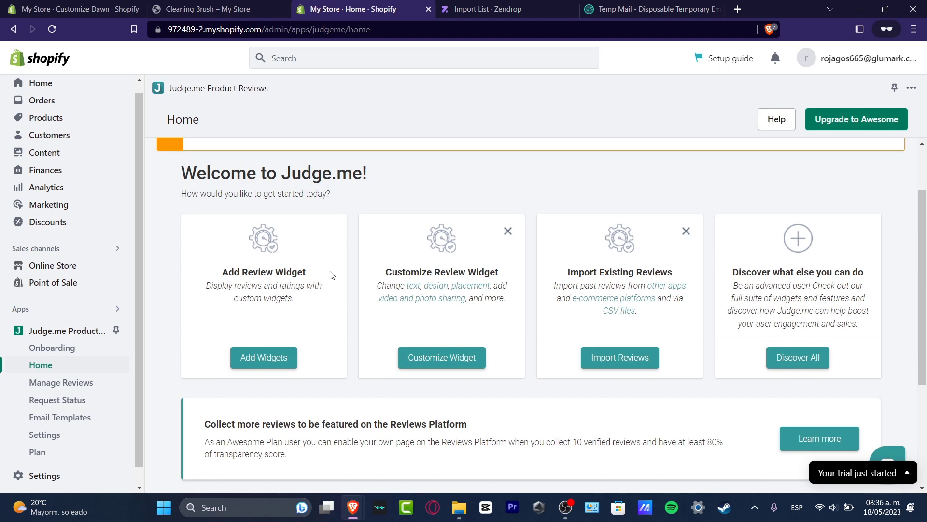
drag(306, 272, 280, 301)
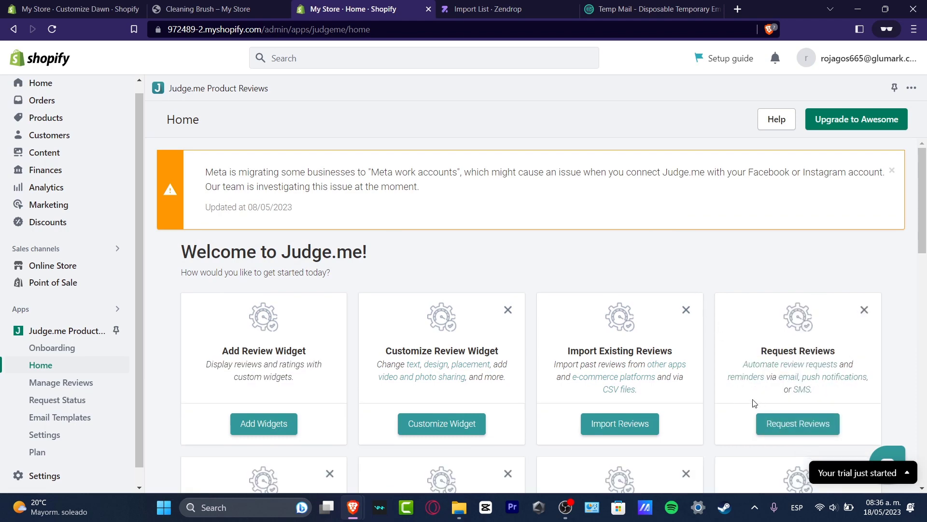
scroll(754, 403, down, 4)
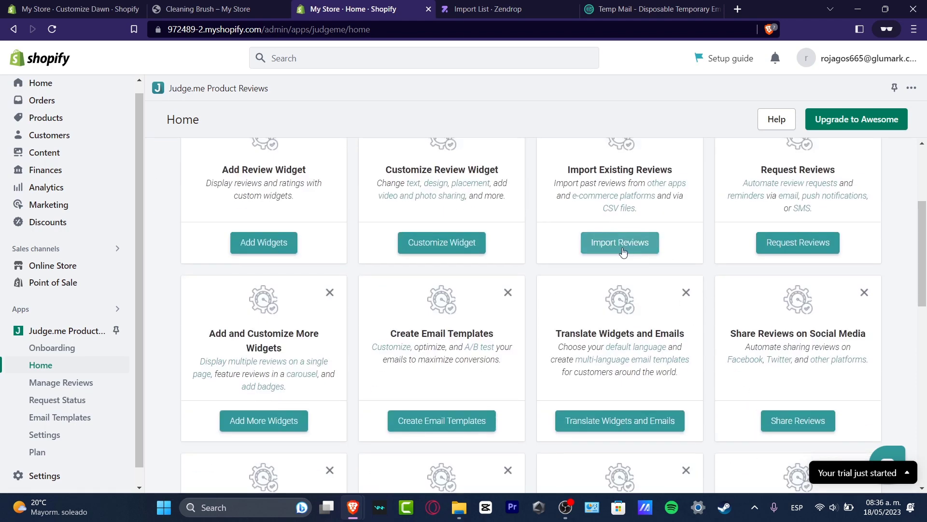
Step: Open the review request settings and examine the email info, widget language, request timing and product order options
click(789, 237)
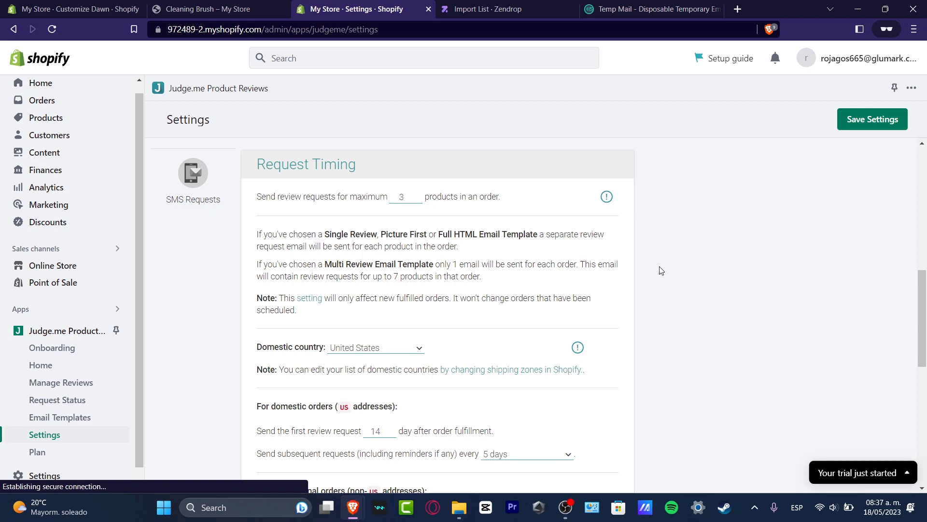
scroll(660, 269, down, 7)
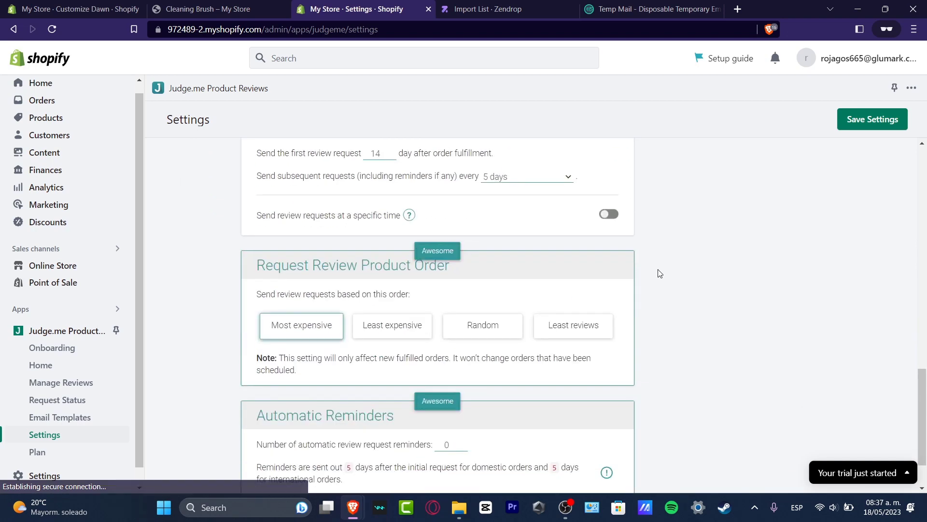
scroll(657, 272, up, 10)
scroll(656, 273, up, 2)
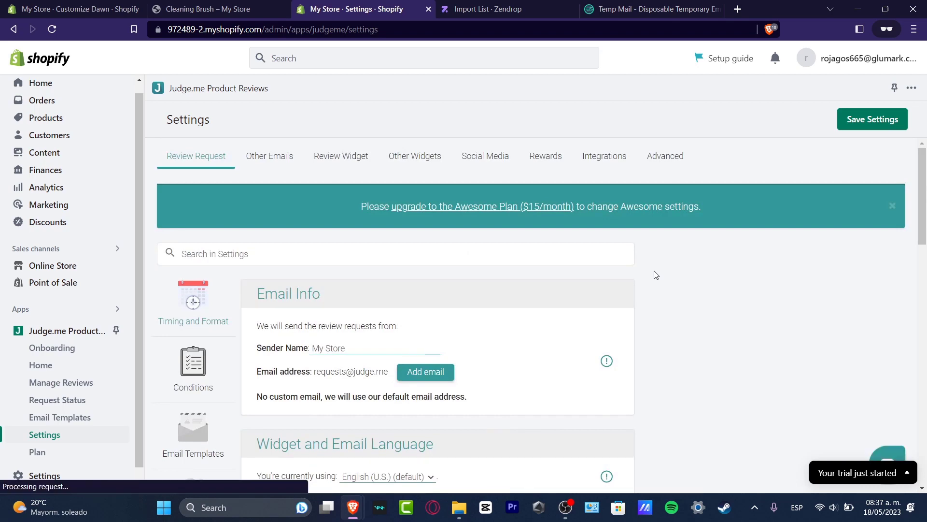
scroll(656, 275, down, 3)
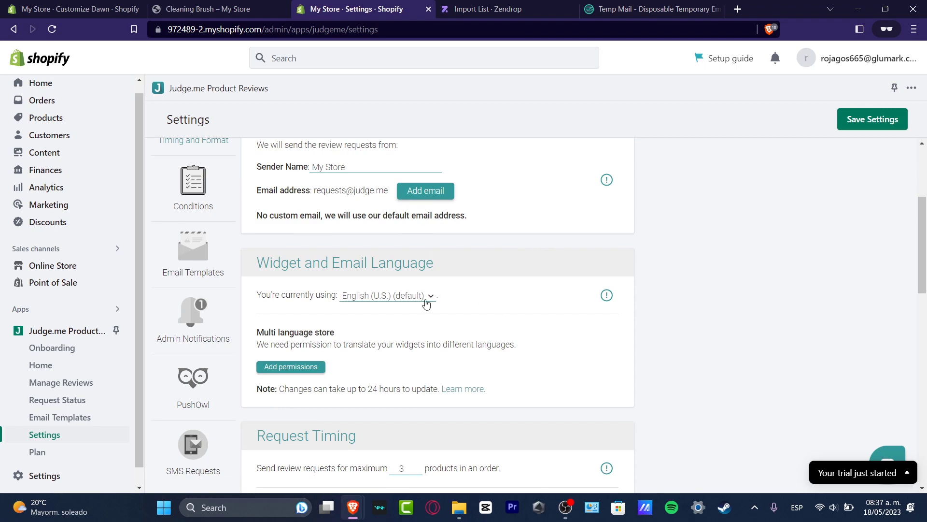
scroll(585, 306, down, 3)
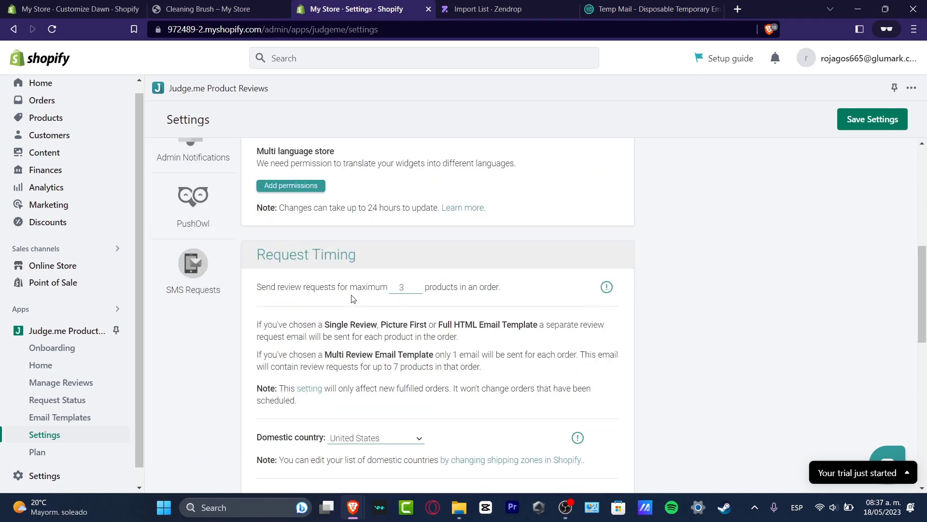
scroll(458, 296, down, 3)
scroll(459, 296, down, 3)
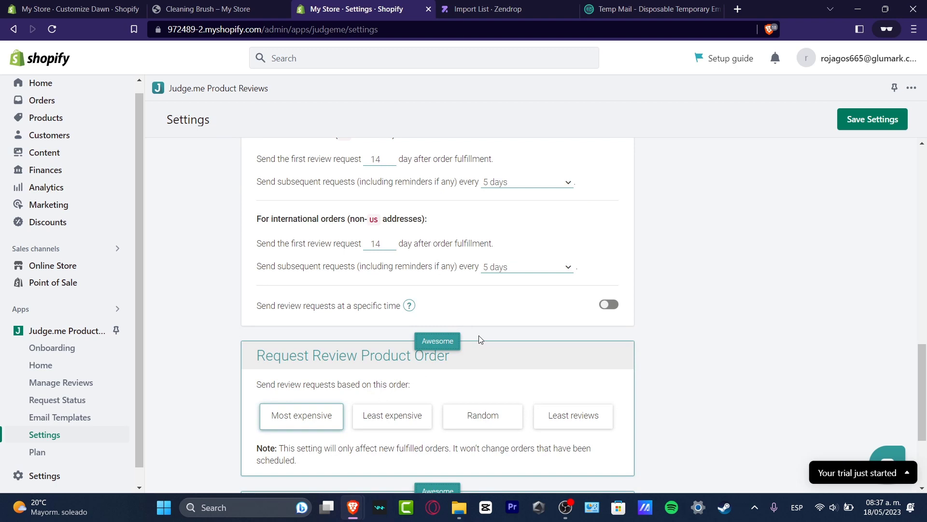
Step: Examine the Automatic Reminders settings, then open the Judge.me onboarding page and skip the widget installation
scroll(479, 337, down, 3)
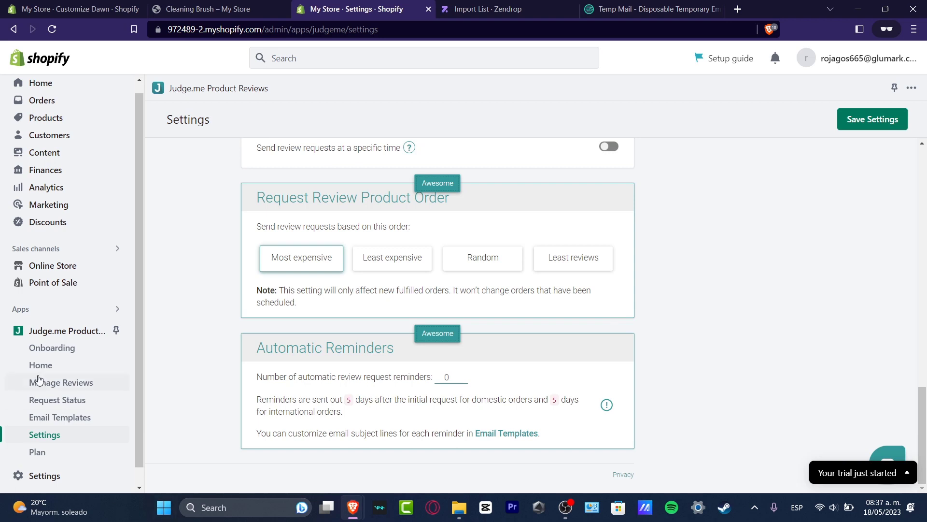
click(41, 346)
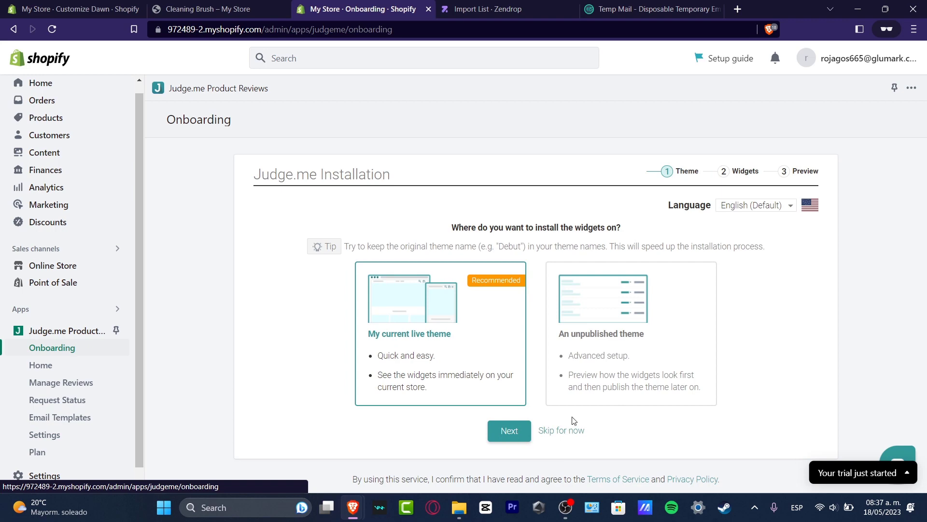
click(574, 433)
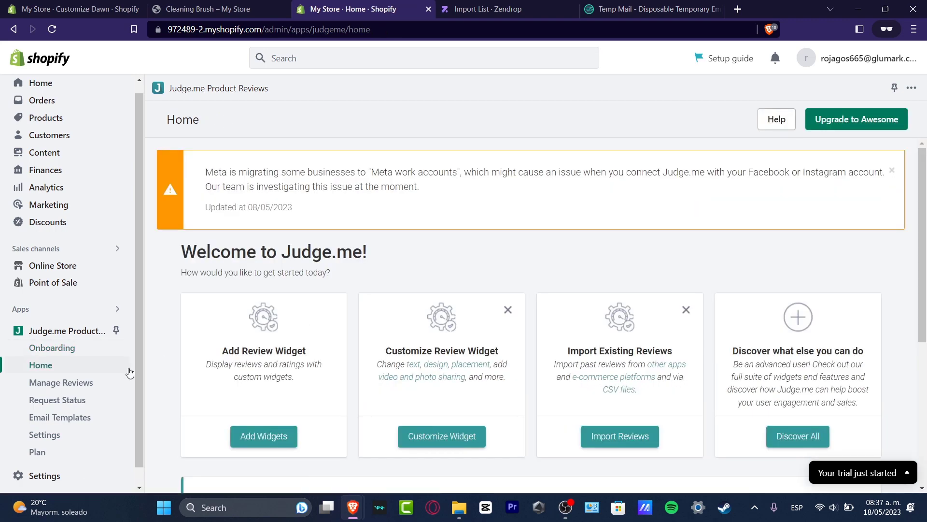
Step: Start adding a review from the Manage Reviews dashboard and fill in the reviewer's name and email, leaving the product empty
click(96, 386)
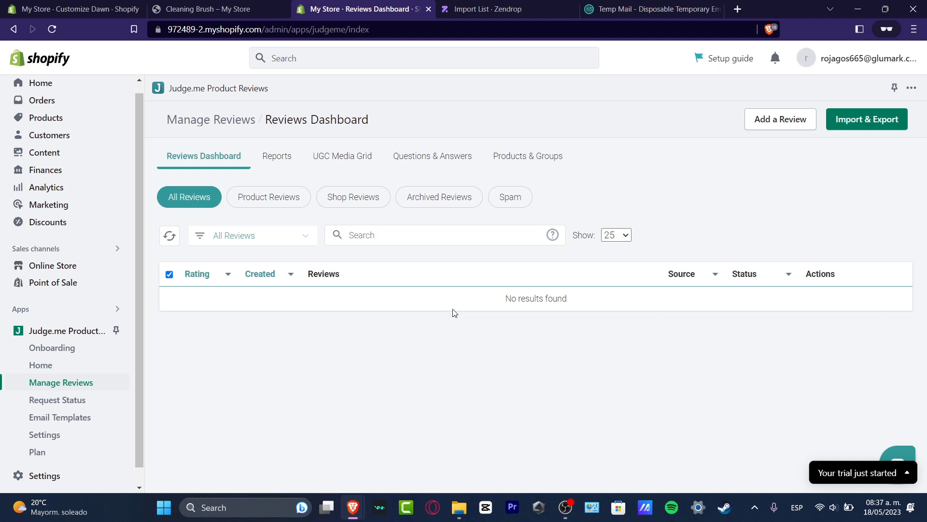
click(786, 127)
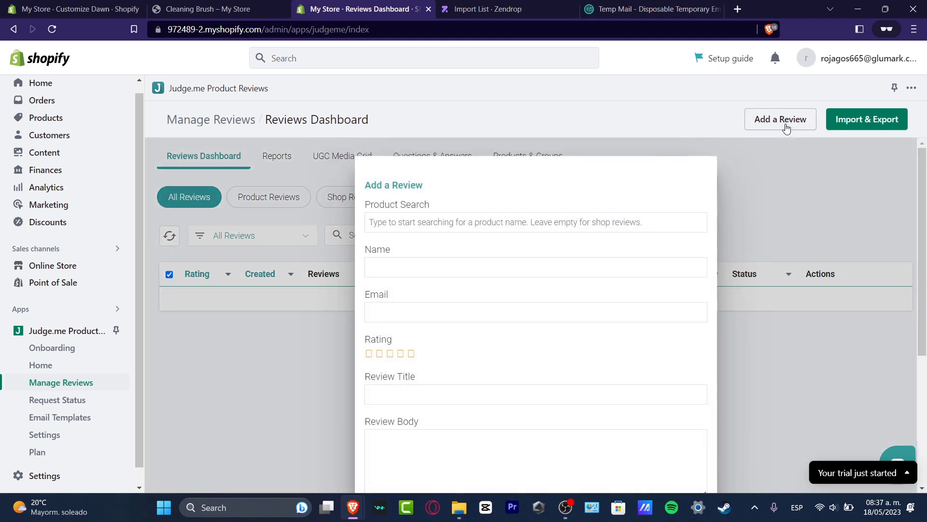
click(552, 266)
click(504, 304)
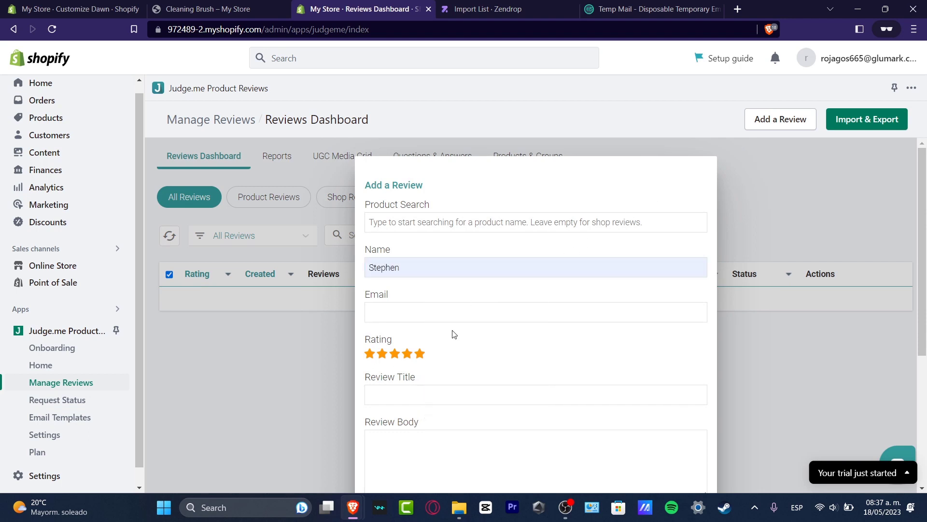
click(454, 312)
click(476, 405)
scroll(439, 266, down, 3)
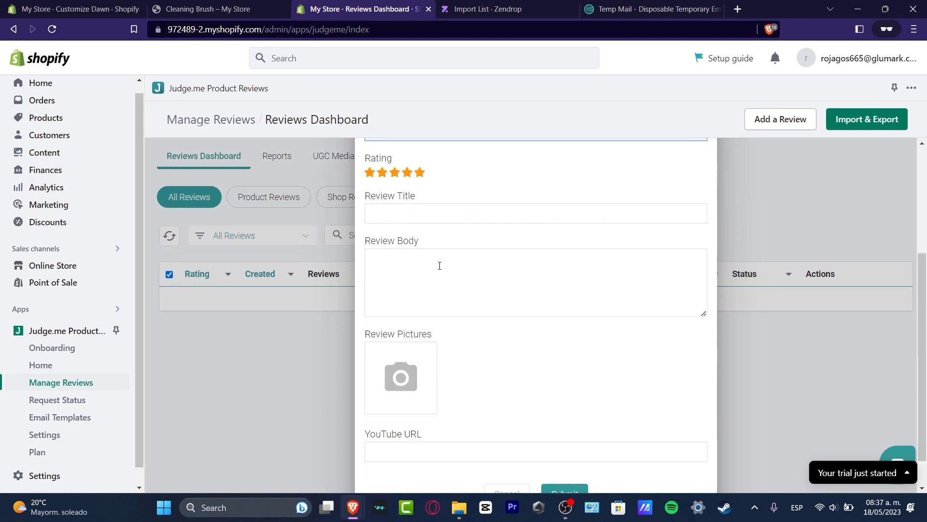
Step: Title the review "Absolutely Amazing", enter "I love this product 100% awesome!!" as its body and submit it
click(427, 205)
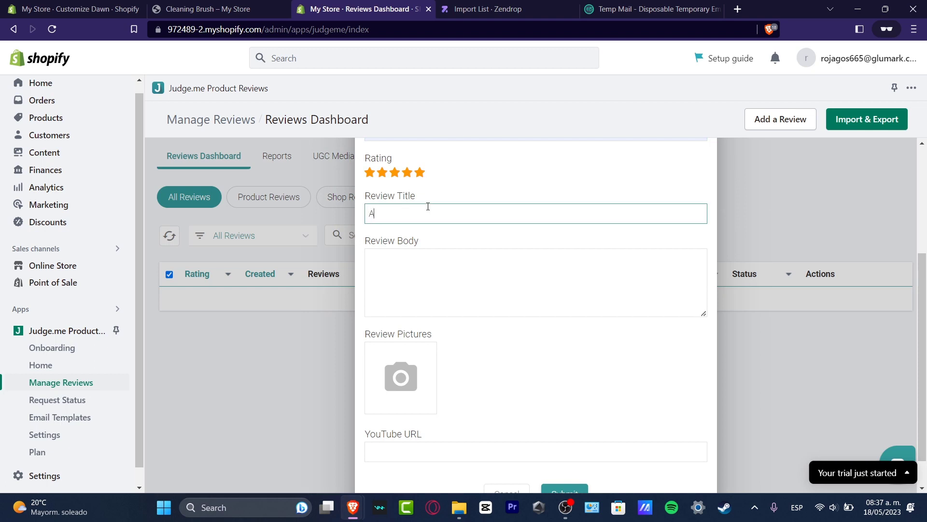
text(Absolutely Amazing)
key(BackSpace)
key(BackSpace)
key(BackSpace)
key(BackSpace)
text(zing)
key(Tab)
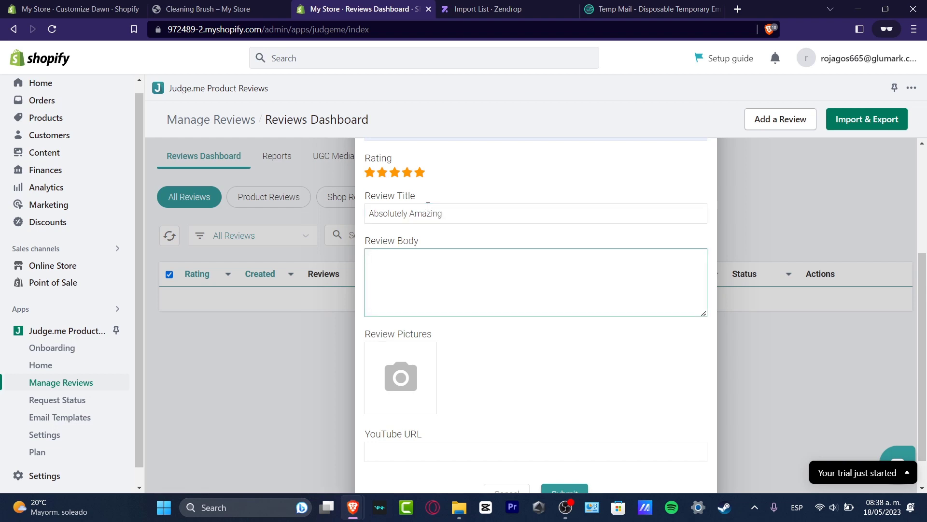
text(I love this product 100% awesome!!)
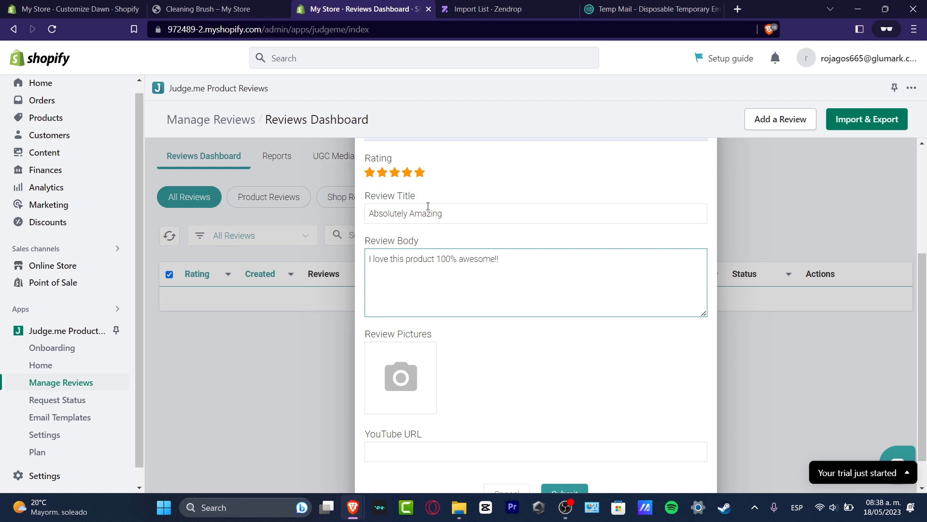
scroll(499, 378, down, 1)
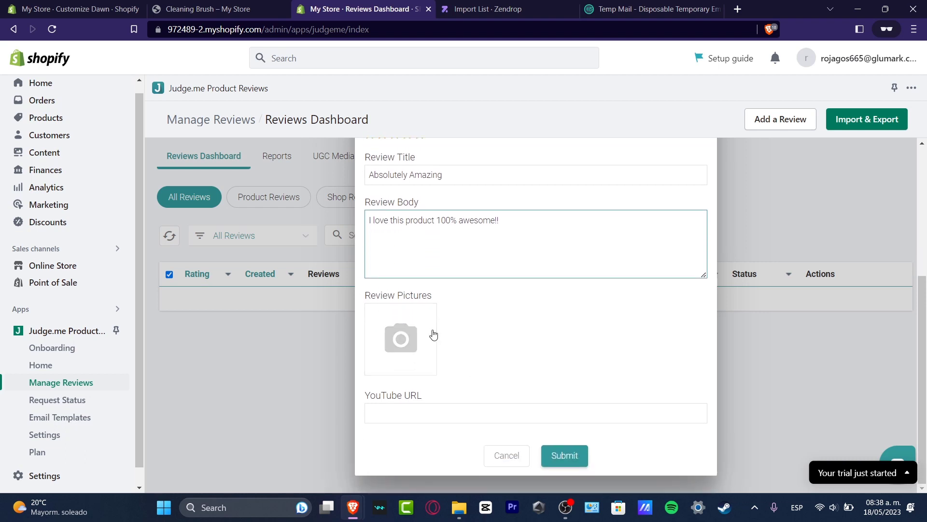
click(562, 456)
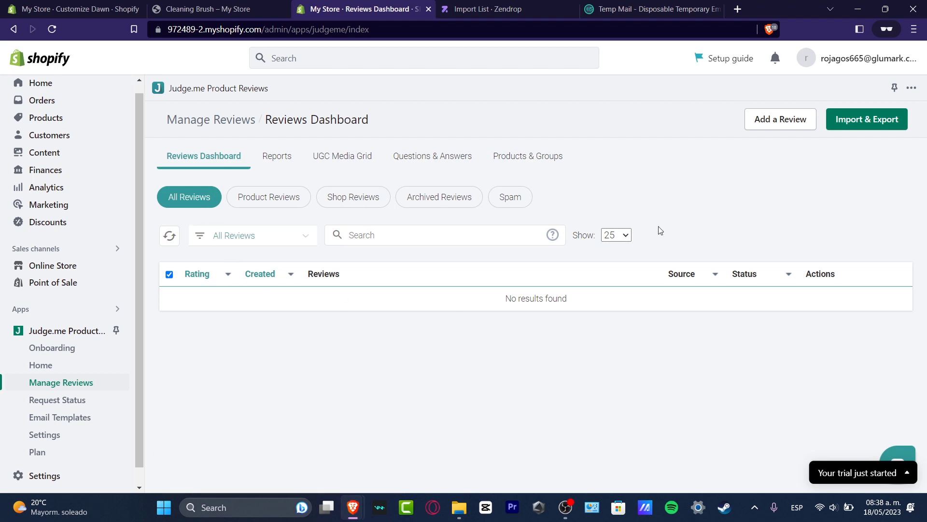
Step: Reload the reviews dashboard and the Cleaning Brush product page to check where the submitted review is listed
click(51, 28)
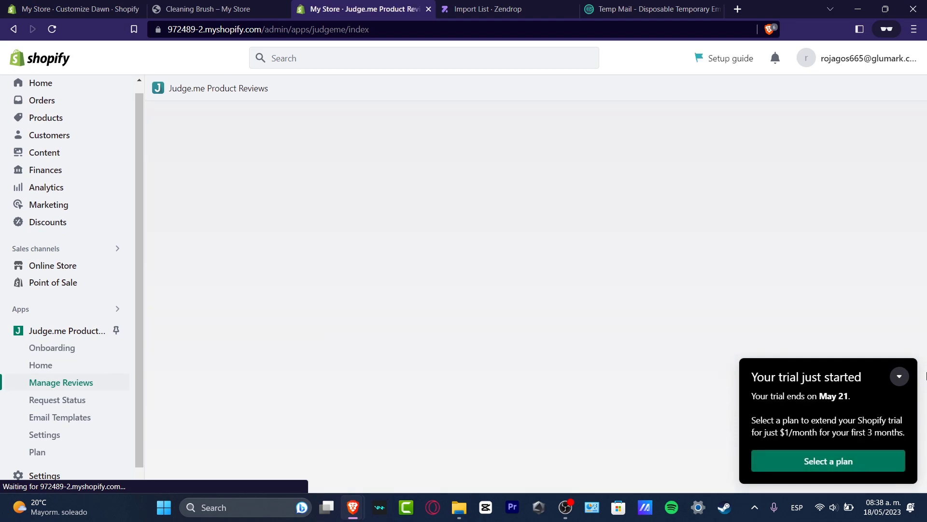
click(899, 381)
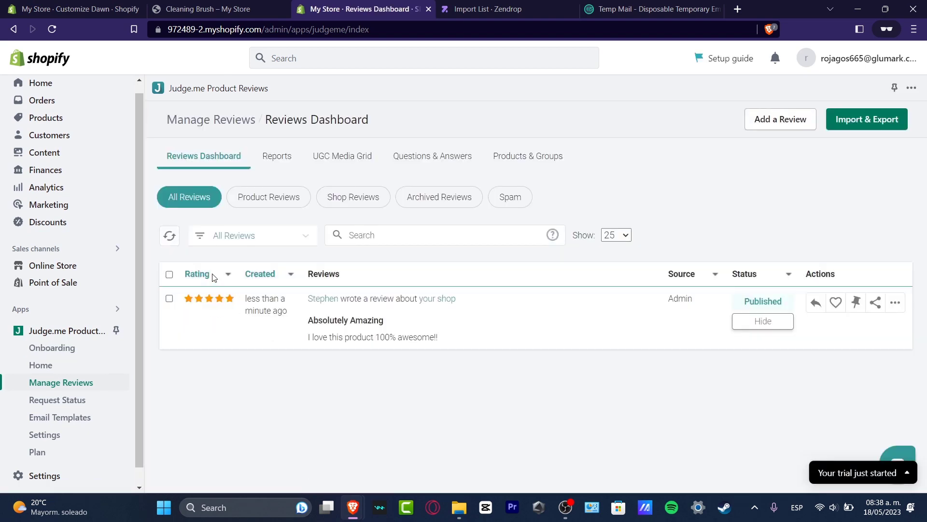
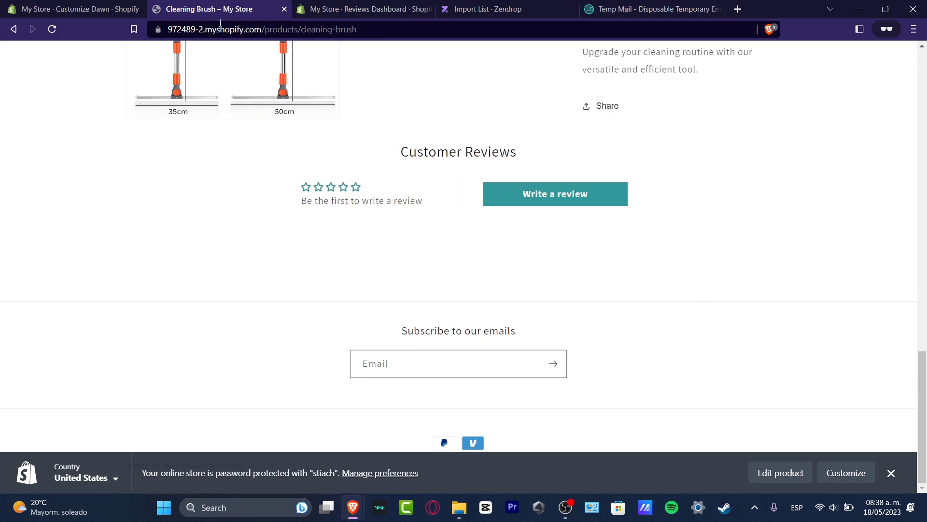
click(51, 30)
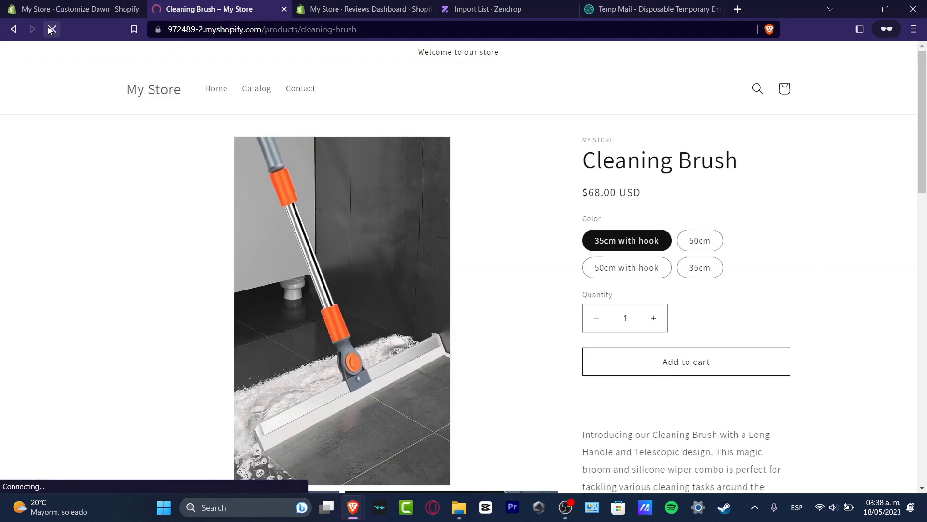
scroll(670, 307, up, 15)
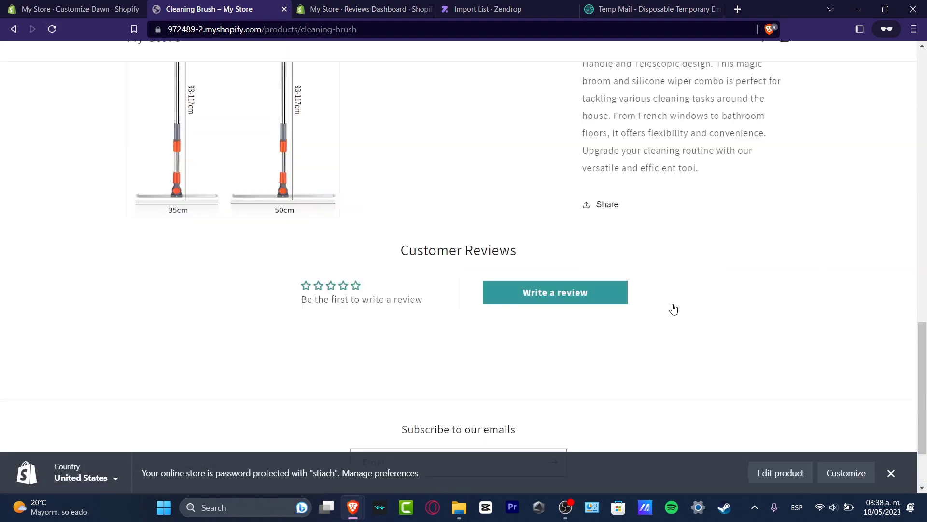
click(351, 6)
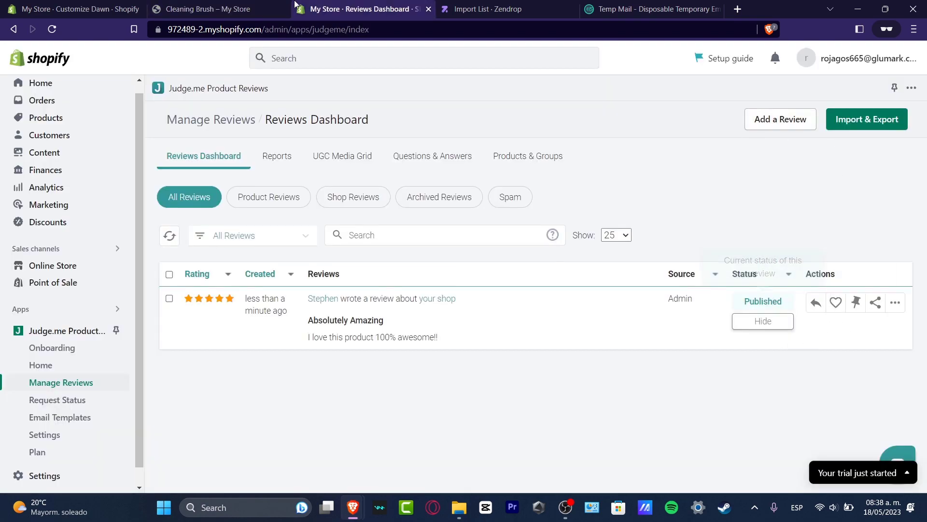
click(208, 9)
scroll(827, 280, down, 10)
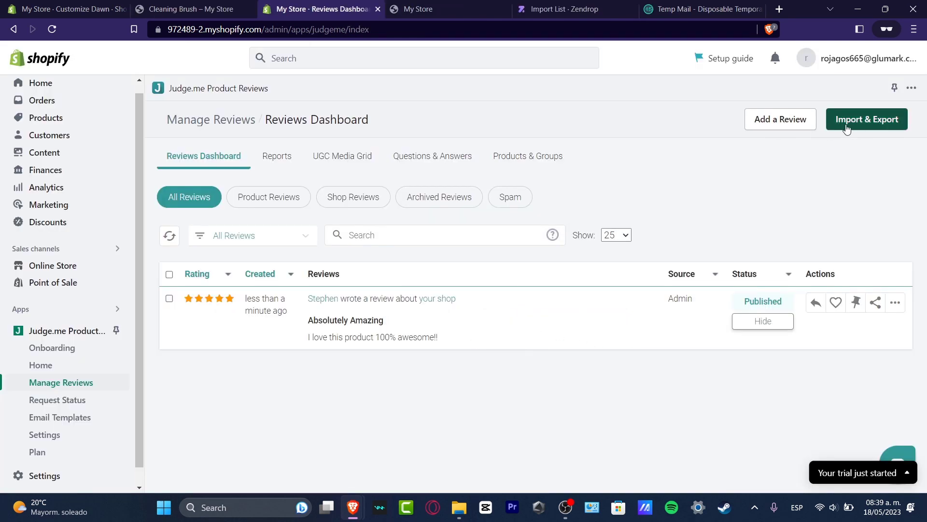
Step: Start another review in the dashboard, assign it to the Cleaning Brush product and fill in the reviewer's name and email
click(781, 125)
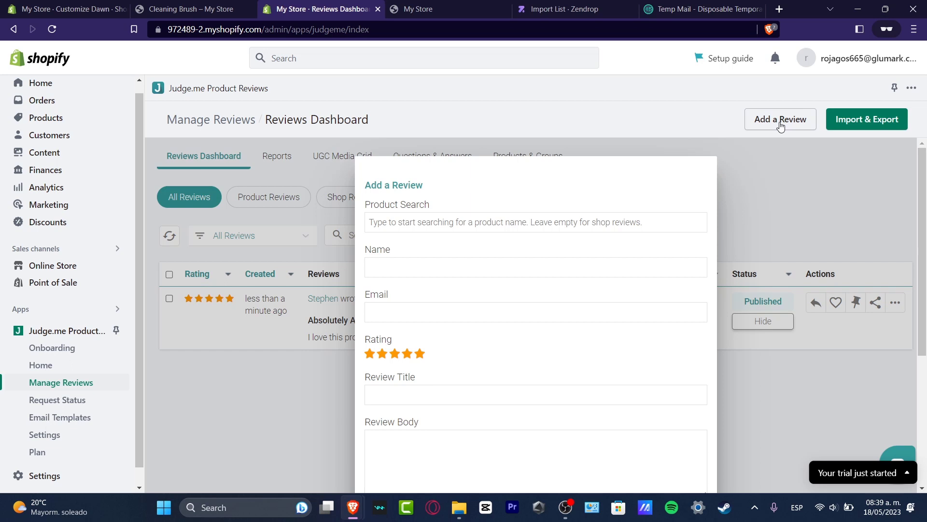
click(462, 221)
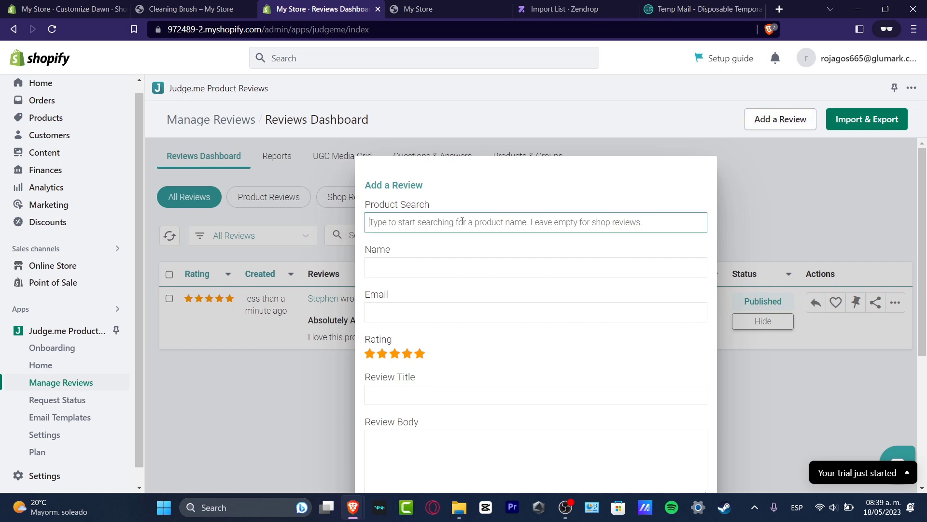
text(cleaning)
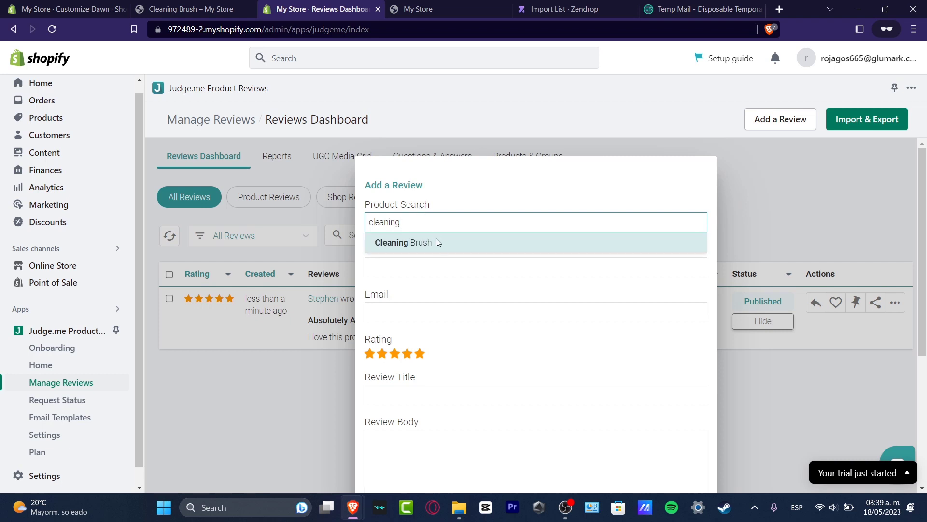
click(438, 242)
click(441, 265)
click(455, 300)
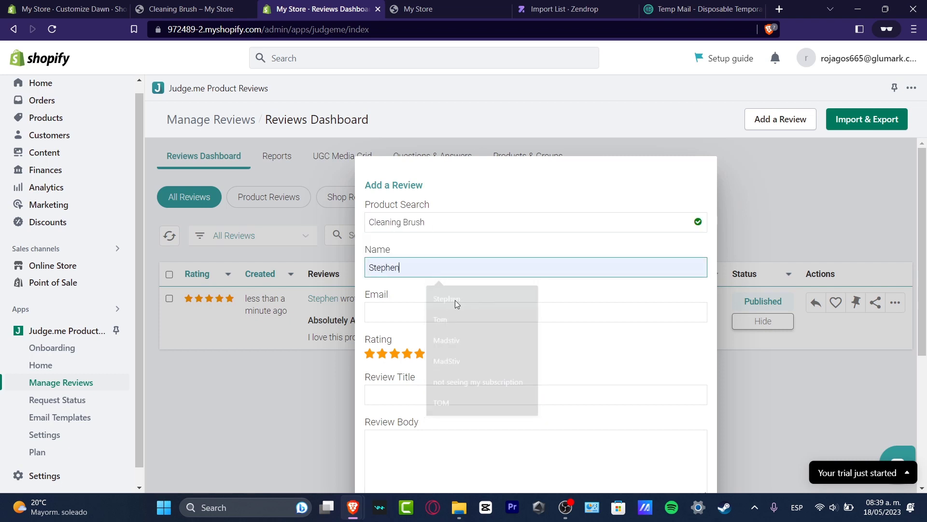
click(456, 312)
click(480, 387)
Step: Title the product review "I love it", enter "I love this product" as its body and submit it
click(484, 396)
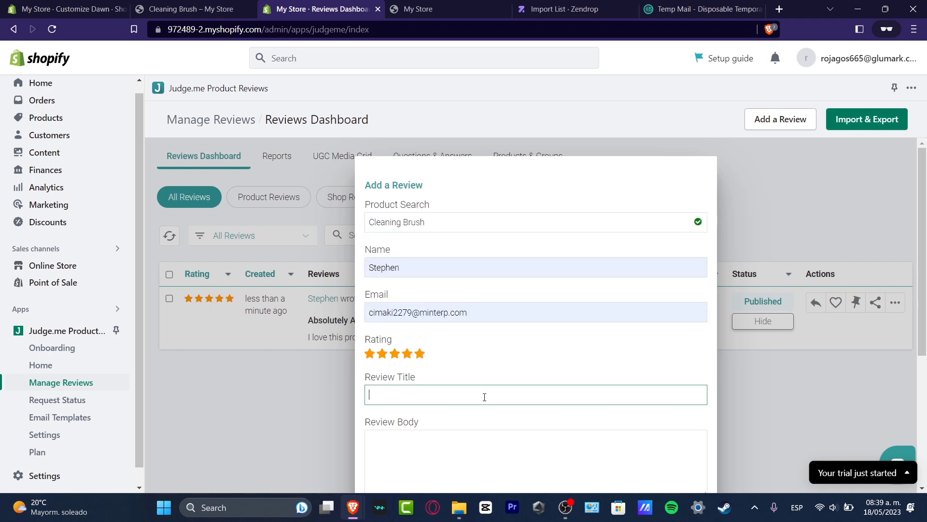
text(I love it)
key(Tab)
text(I love this produc)
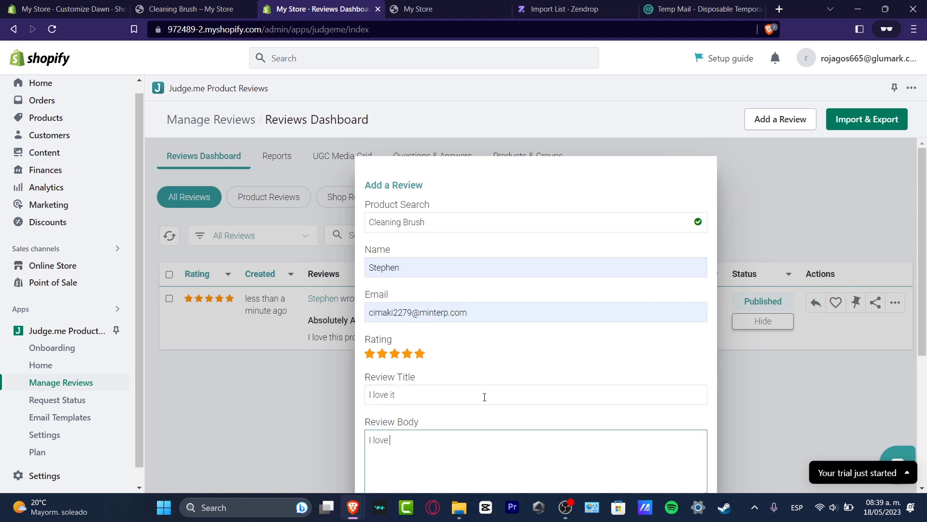
scroll(492, 395, down, 4)
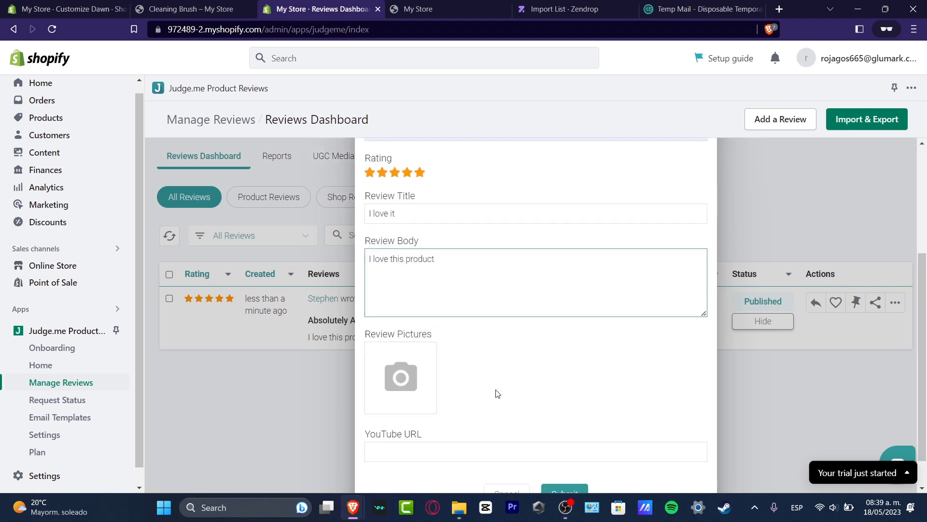
scroll(594, 447, down, 1)
click(577, 460)
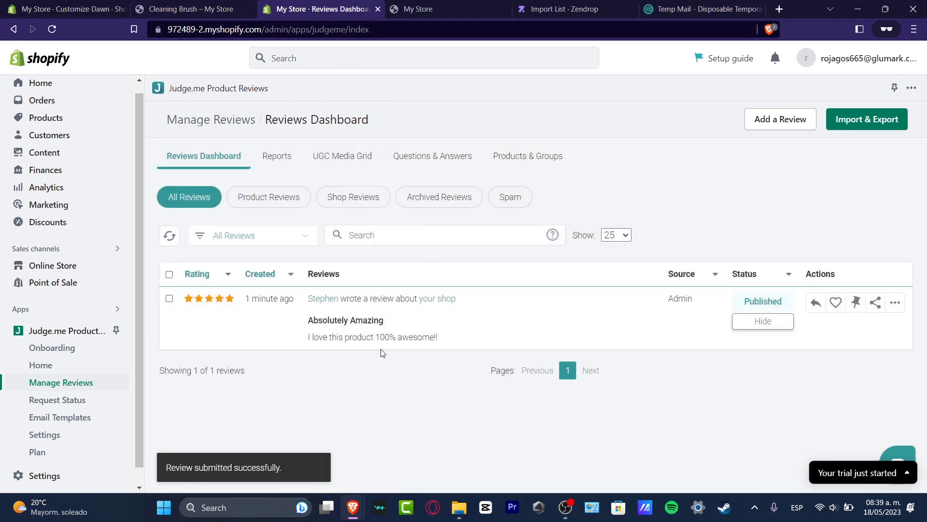
Step: Reload the reviews dashboard and check the list for the submitted Cleaning Brush review
drag(375, 302, 467, 304)
click(511, 303)
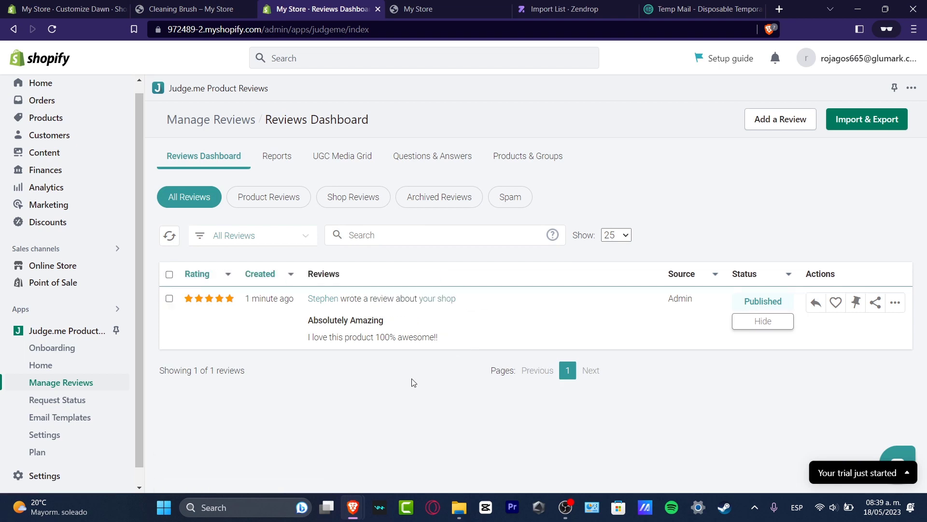
click(50, 23)
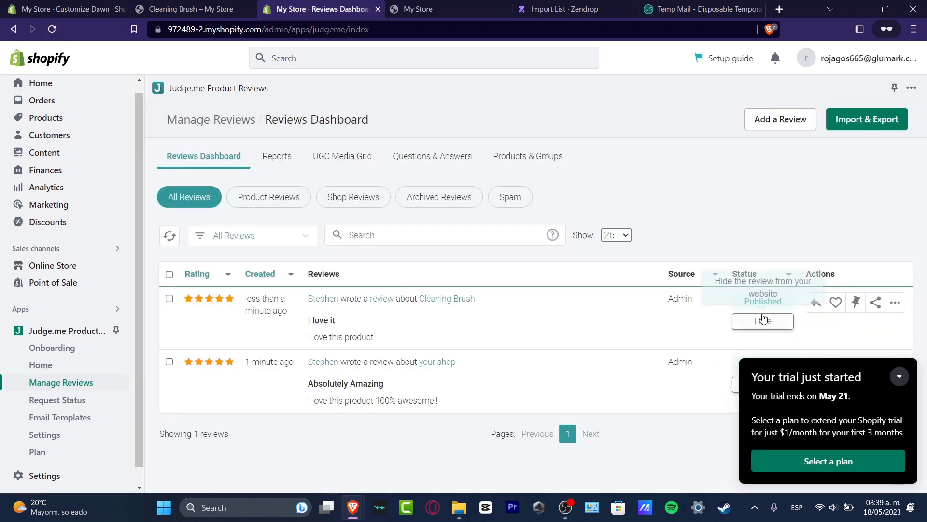
Step: Reload the Cleaning Brush product page, reopen it from the store's product listing and view its customer reviews
click(191, 6)
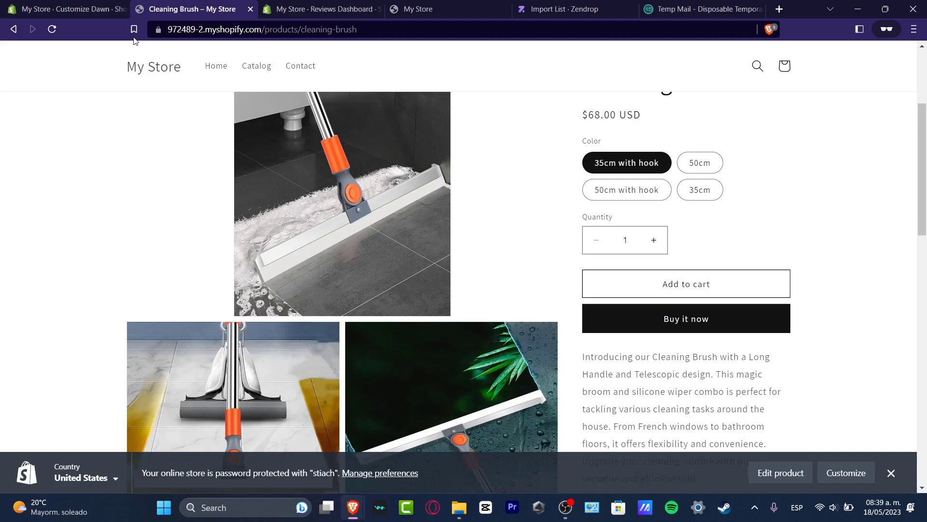
click(52, 28)
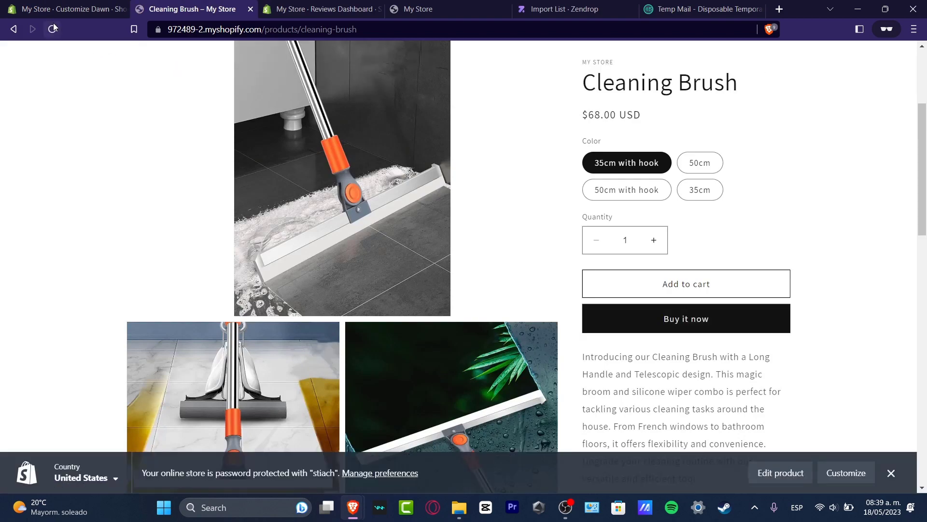
scroll(836, 240, down, 15)
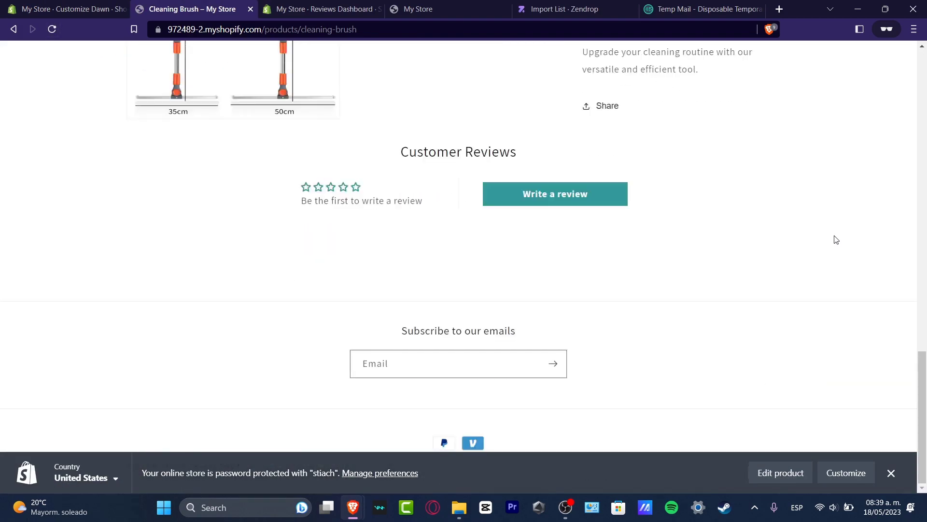
key(alt+Left)
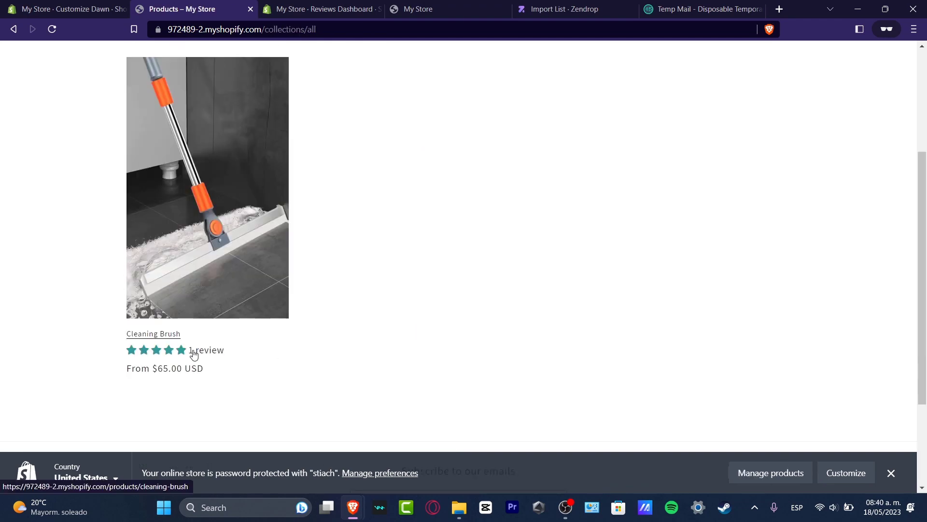
click(194, 354)
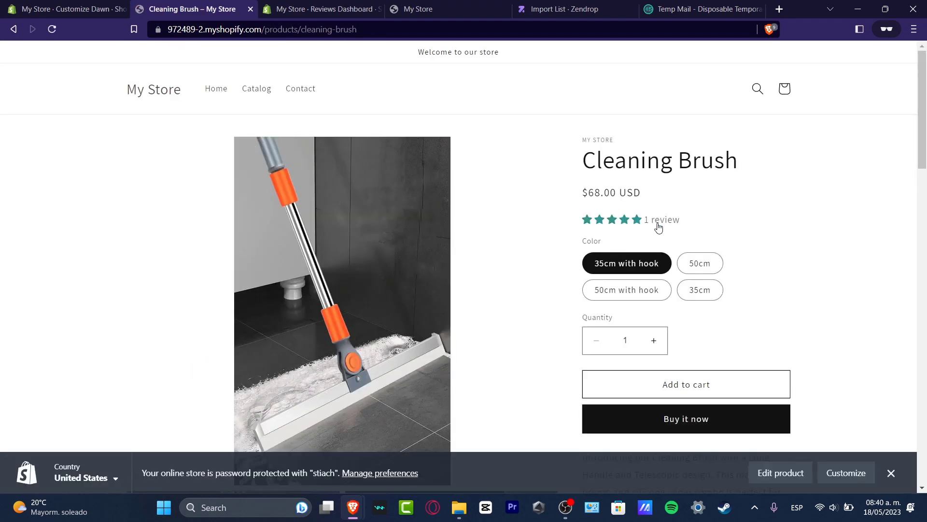
click(659, 220)
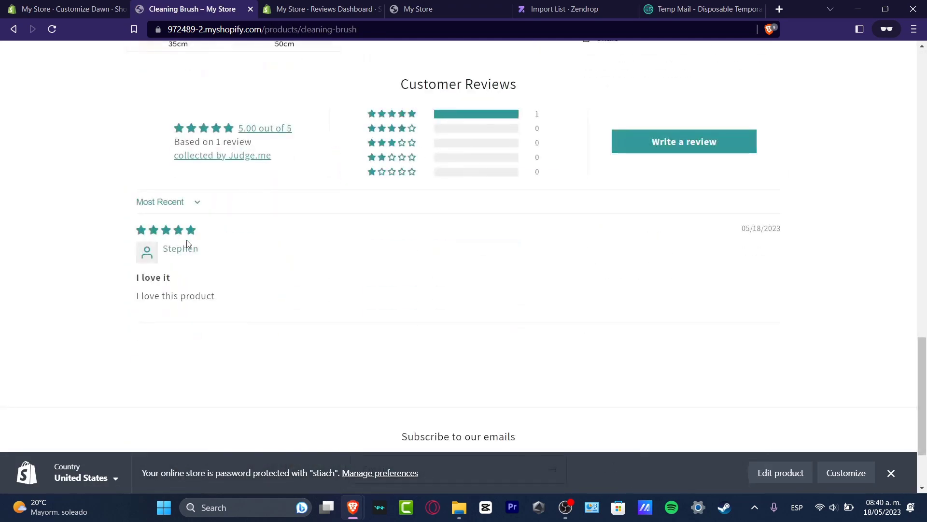